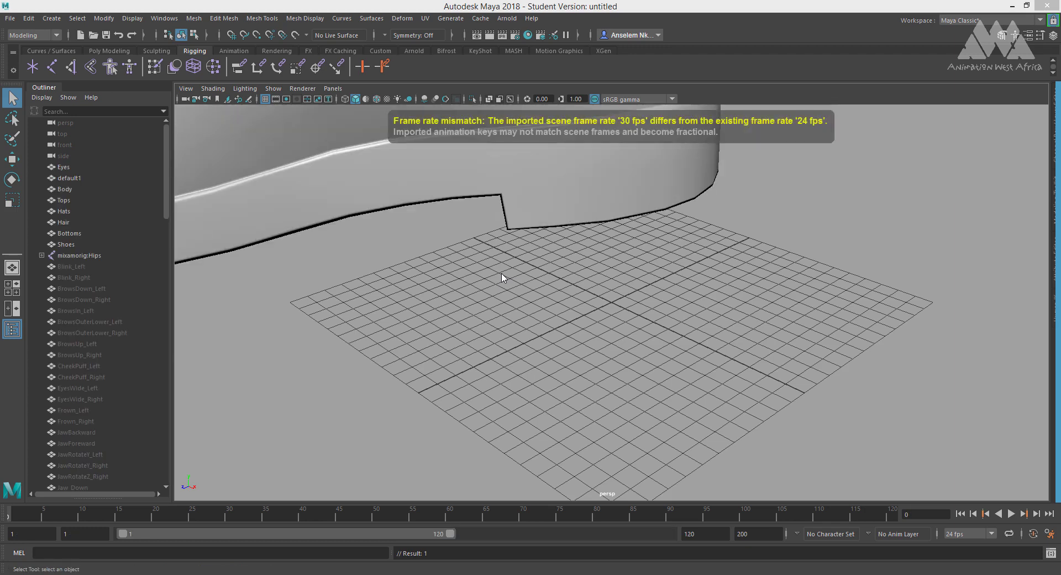
Examine the imported character at full height from the front and the sides.
left_click(563, 257)
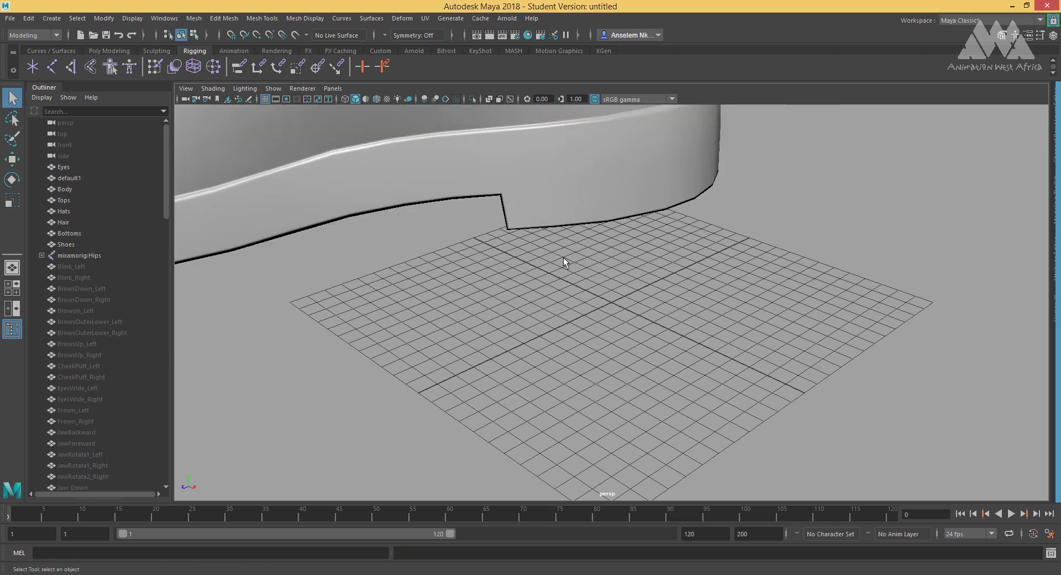
scroll(564, 258, "down", 6)
scroll(563, 257, "down", 12)
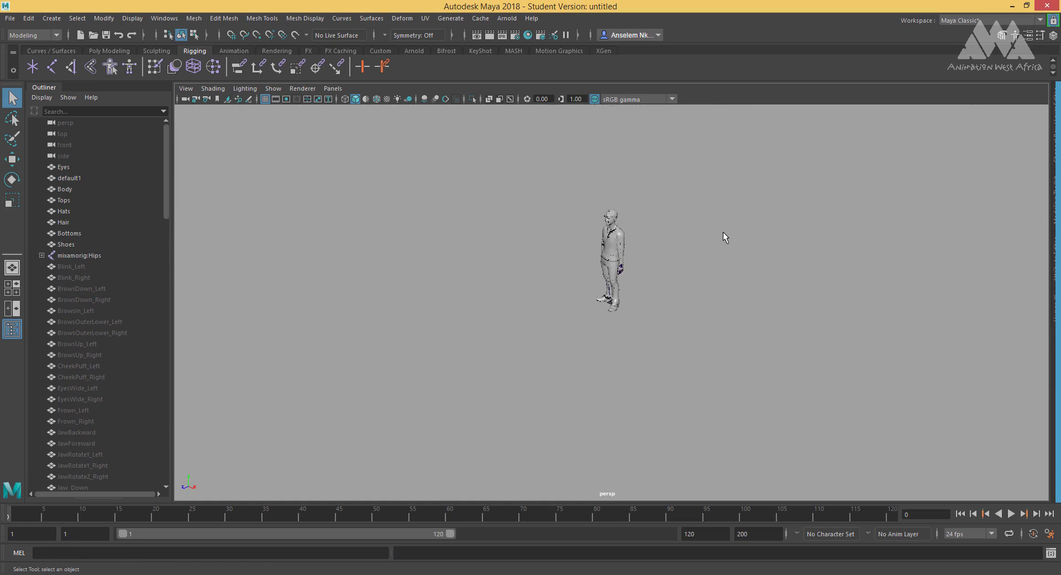
middle_click_drag(713, 240, 683, 277, "alt")
left_click_drag(608, 327, 684, 303, "alt")
right_click_drag(696, 309, 846, 406, "alt")
middle_click_drag(701, 274, 606, 342, "alt")
left_click_drag(576, 322, 604, 327, "alt")
mouse_move(604, 326)
middle_mouse_down("alt")
mouse_move(594, 292)
mouse_move(599, 308)
middle_mouse_up("alt")
right_click_drag(598, 308, 718, 353, "alt")
middle_click_drag(614, 326, 607, 339, "alt")
left_click_drag(607, 339, 597, 339, "alt")
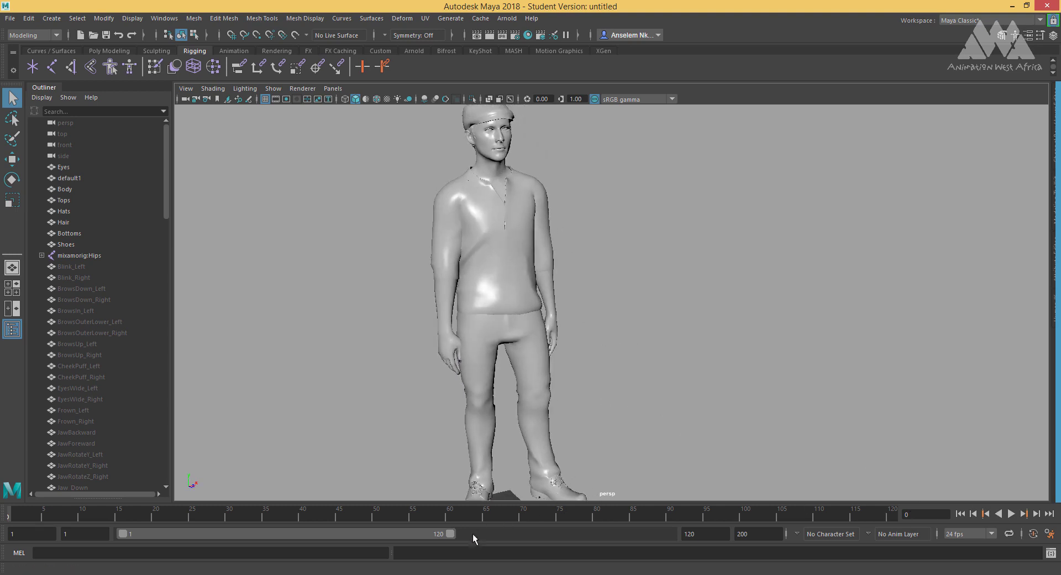
Play back the character's imported animation, and preview the character with textures before returning to untextured shading.
left_click(1010, 513)
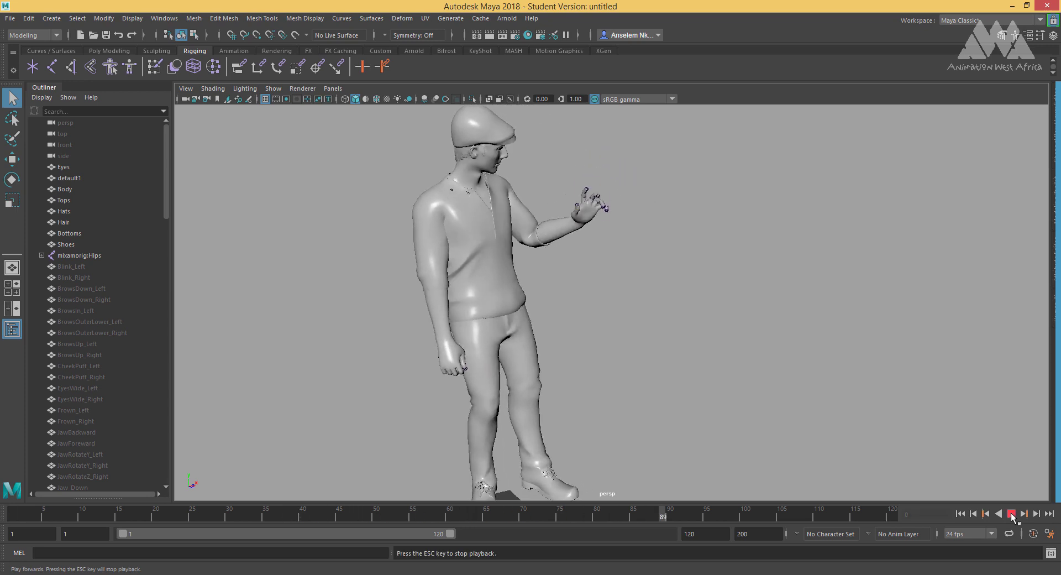
left_click(1011, 514)
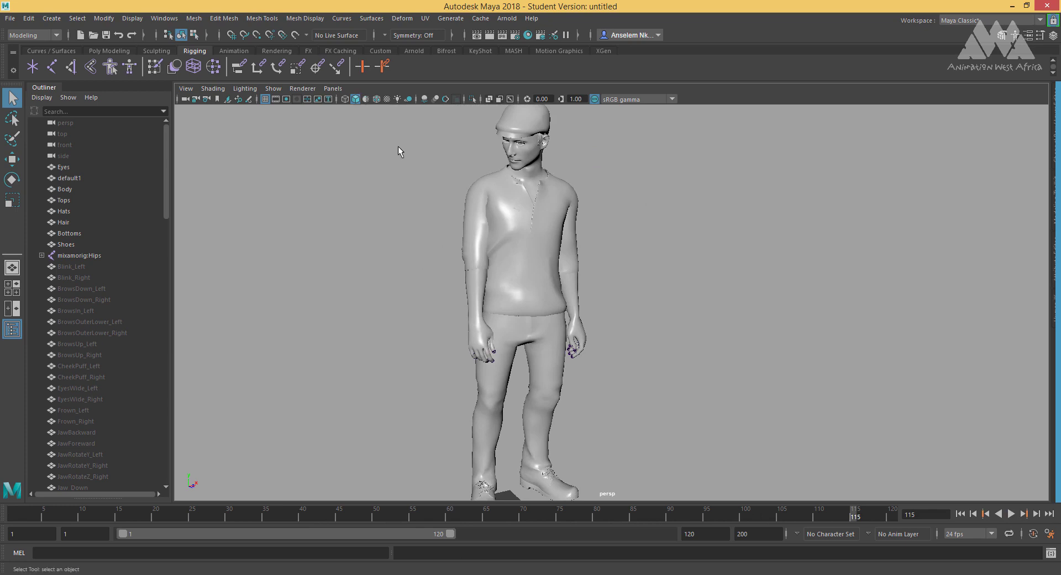
left_click(387, 100)
left_click(384, 100)
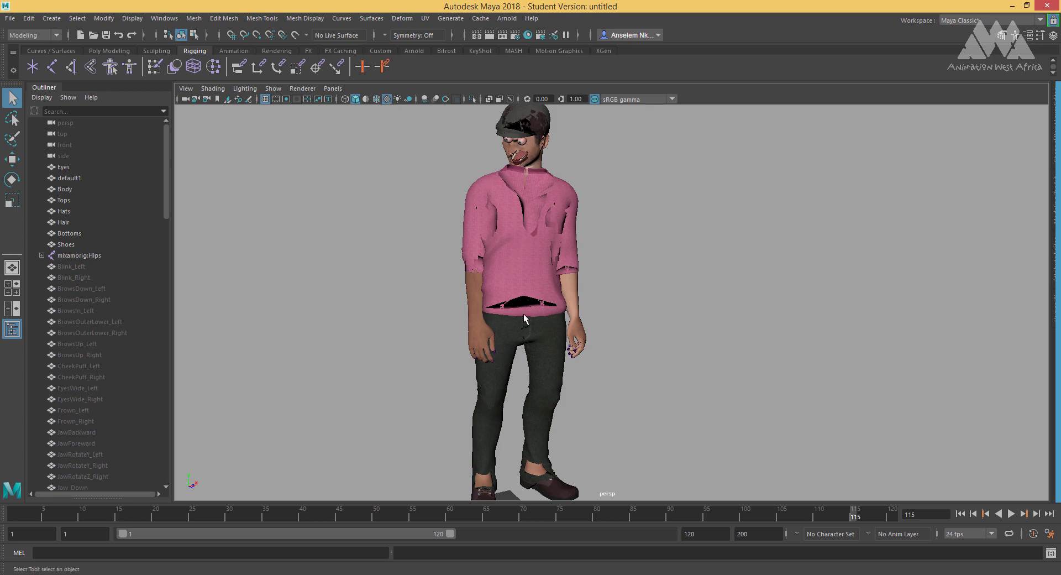
left_click(387, 99)
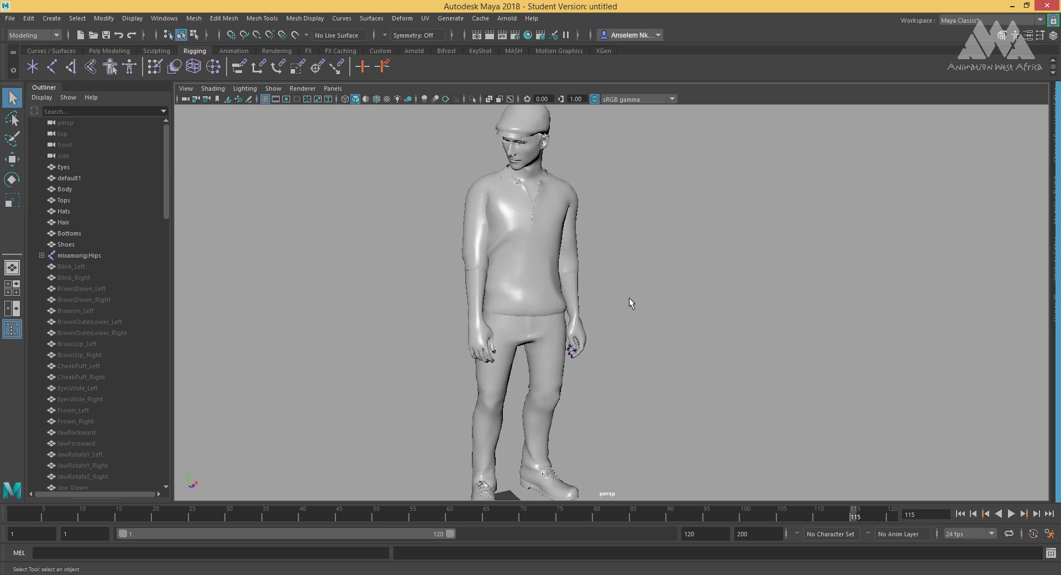
Show the HumanIK character controls and switch the menu set from Modeling to Rigging.
left_click_drag(684, 315, 652, 313, "alt")
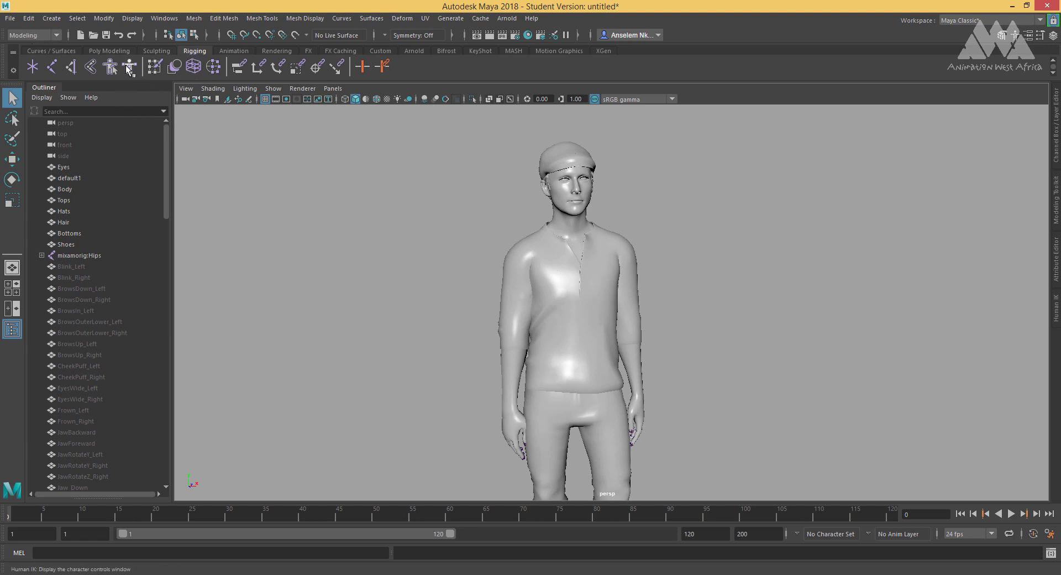
left_click(1057, 317)
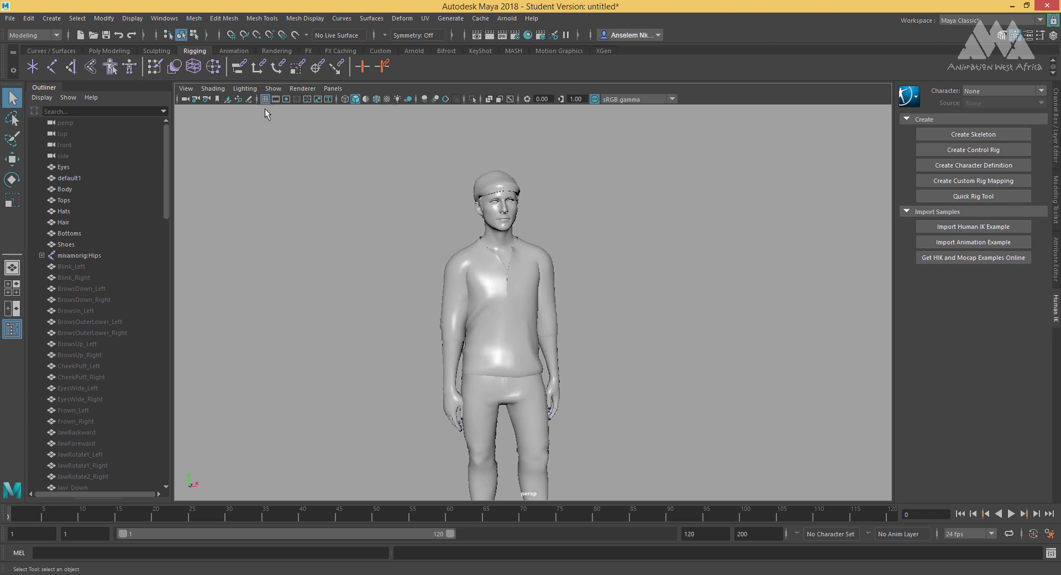
left_click(39, 36)
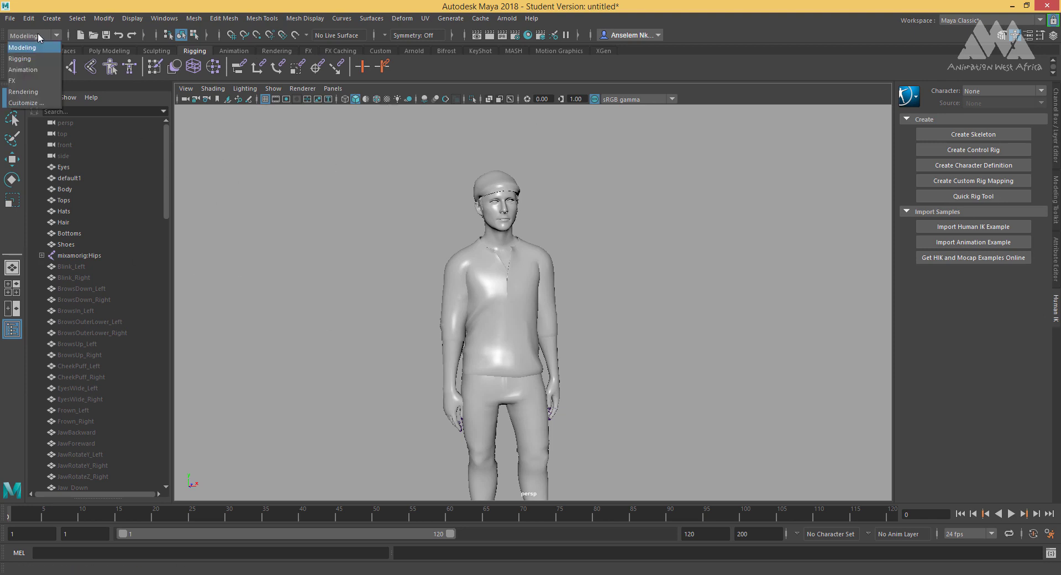
left_click(20, 59)
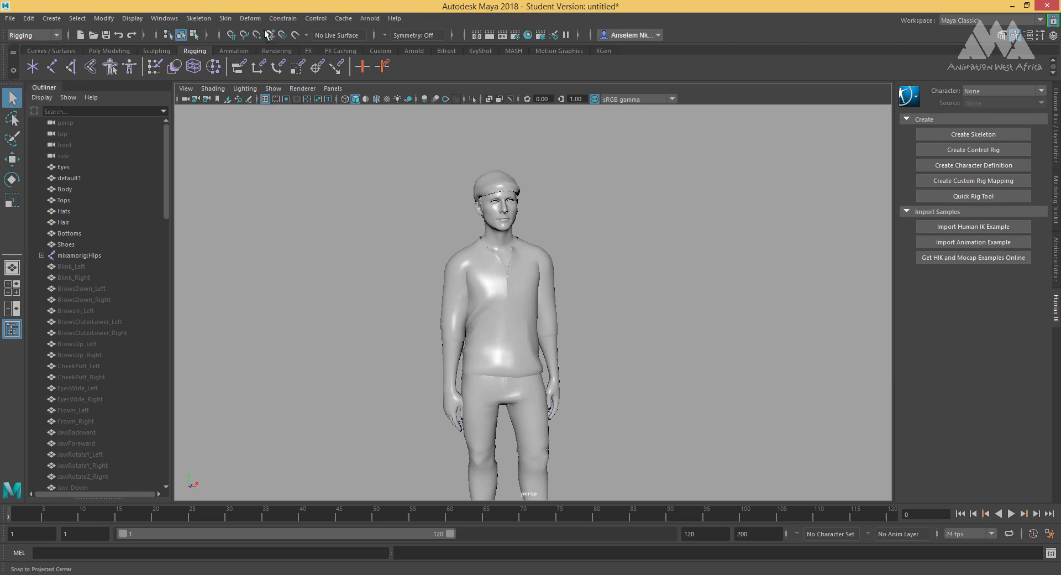
left_click(312, 22)
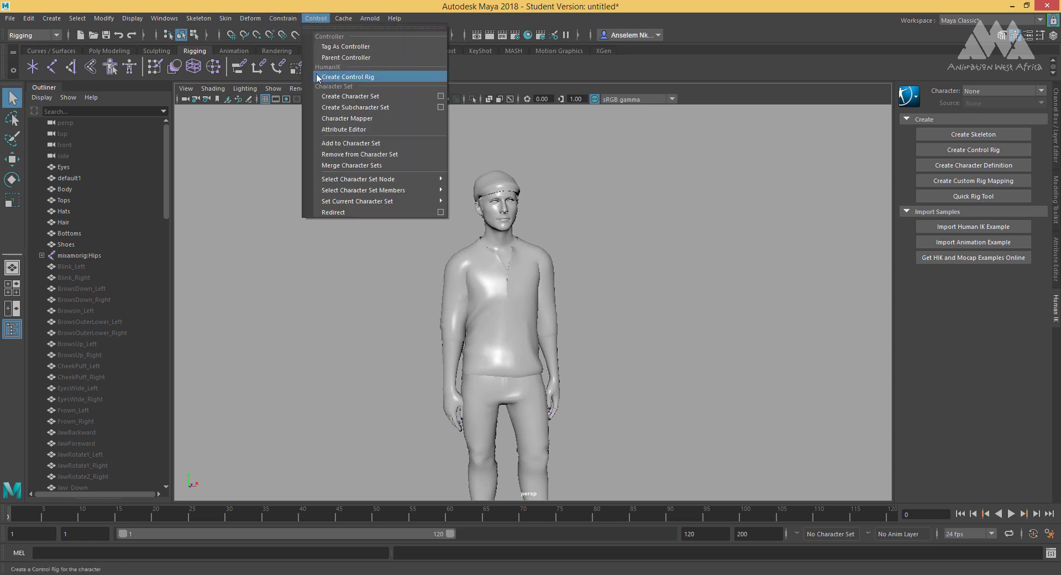
left_click(734, 278)
scroll(519, 231, "up", 3)
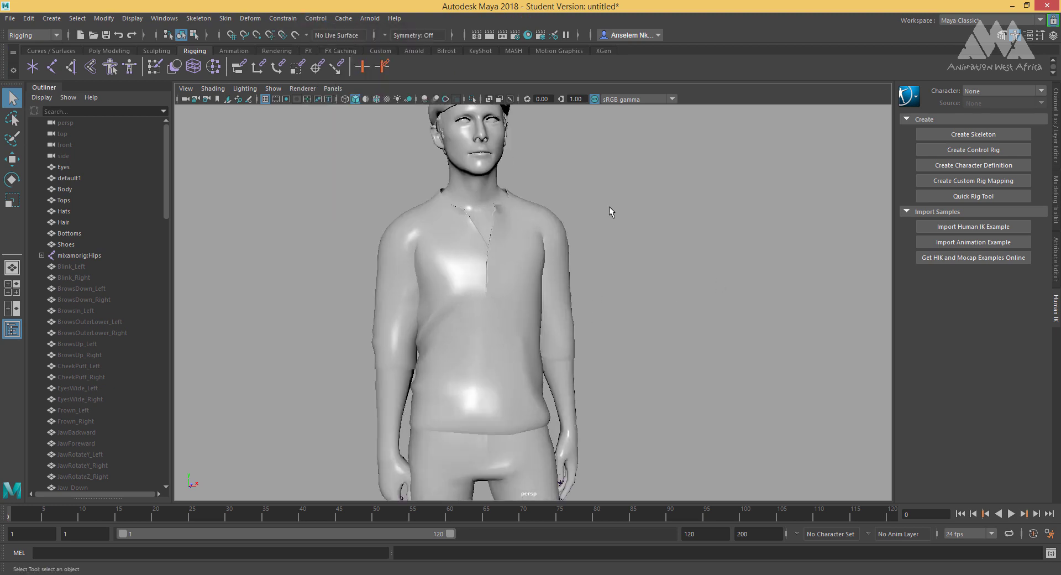
scroll(609, 206, "down", 2)
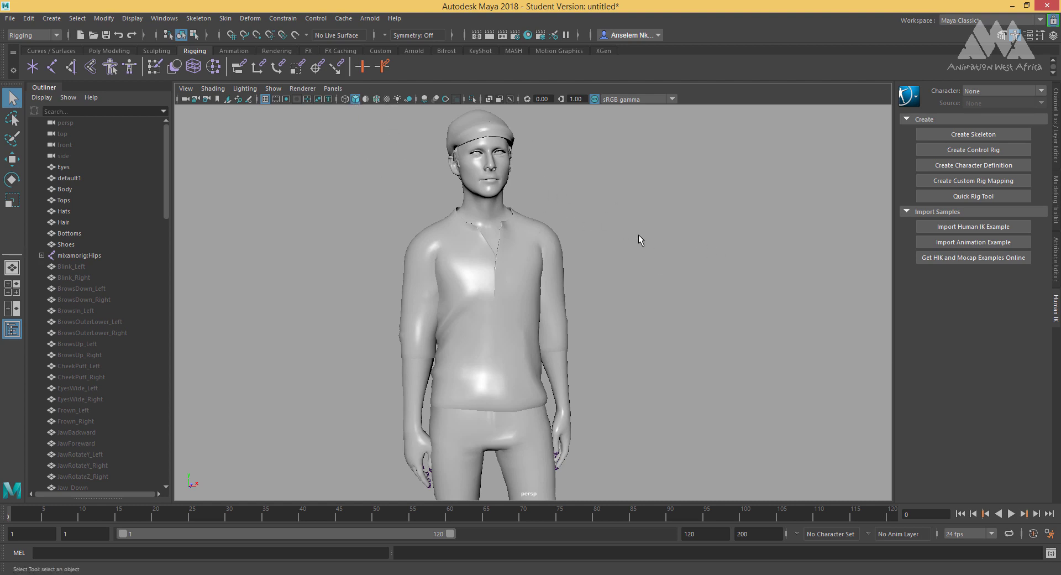
Inspect the skeleton inside the character with X-ray joints and in wireframe, and return to shaded display.
left_click(510, 99)
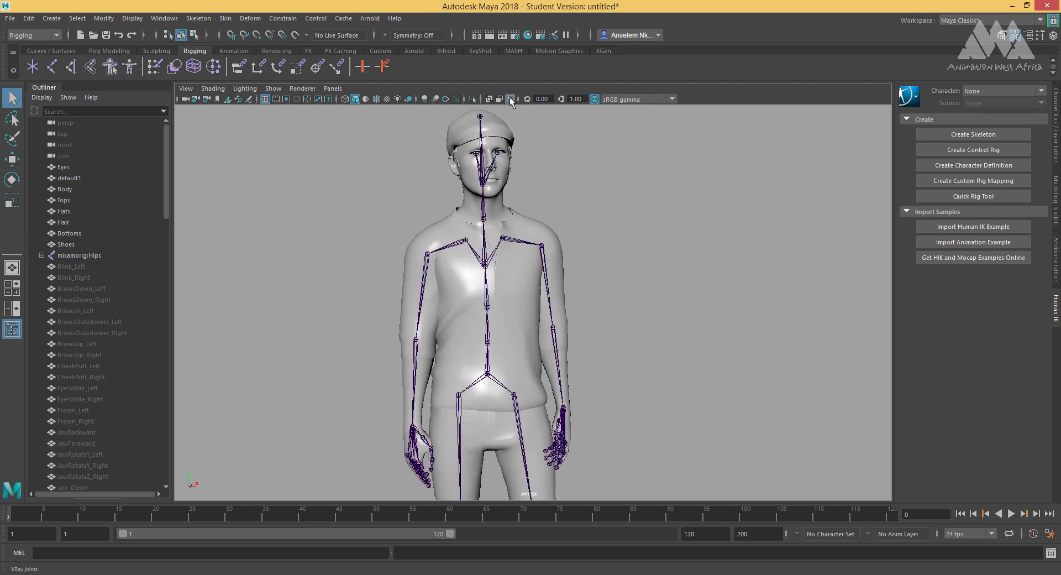
left_click(510, 99)
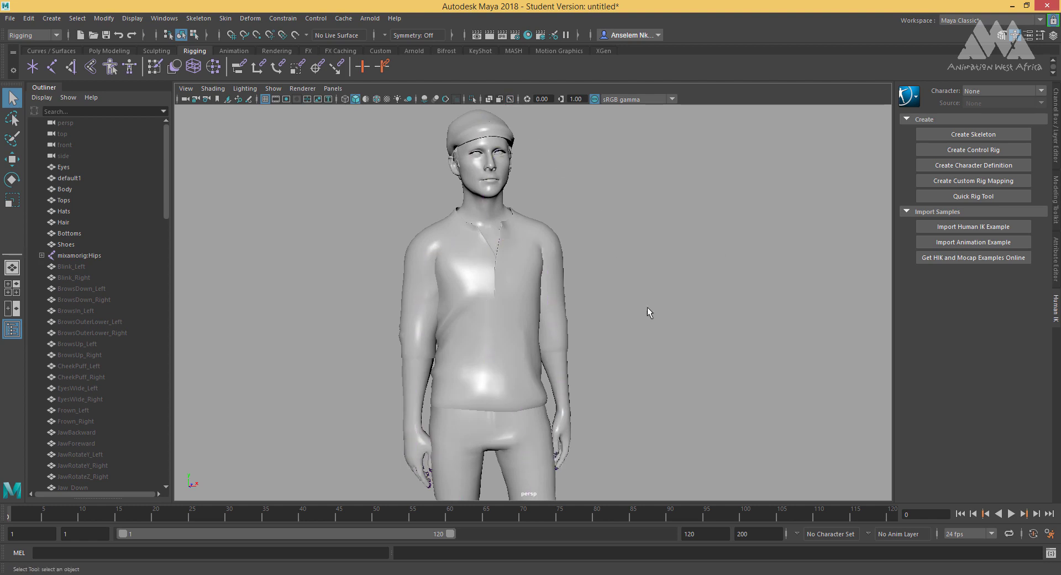
left_click_drag(691, 318, 670, 317, "alt")
key("4")
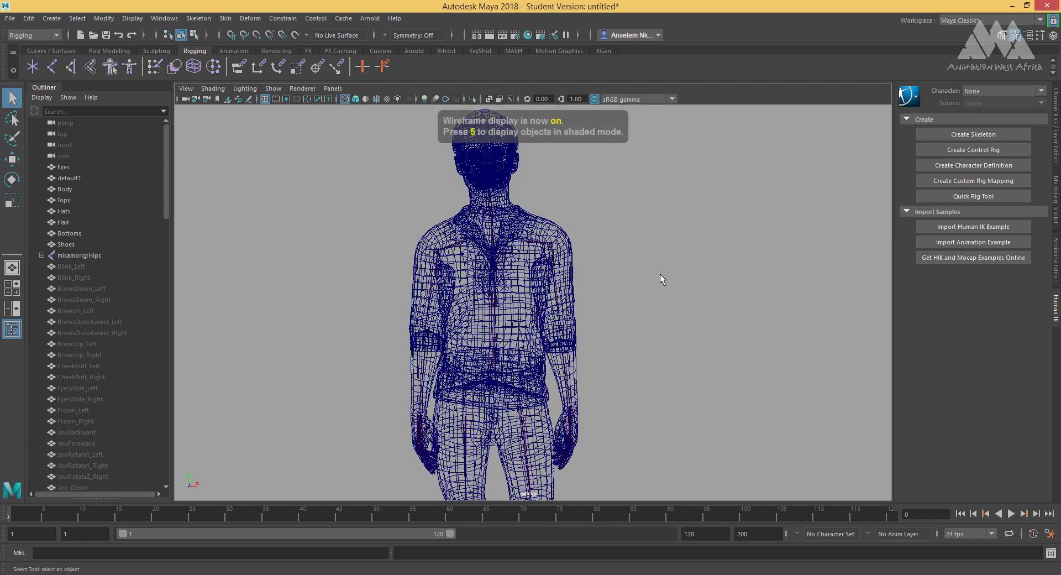
mouse_move(658, 279)
left_mouse_down("alt")
mouse_move(684, 268)
mouse_move(666, 263)
left_mouse_up("alt")
scroll(690, 287, "up", 5)
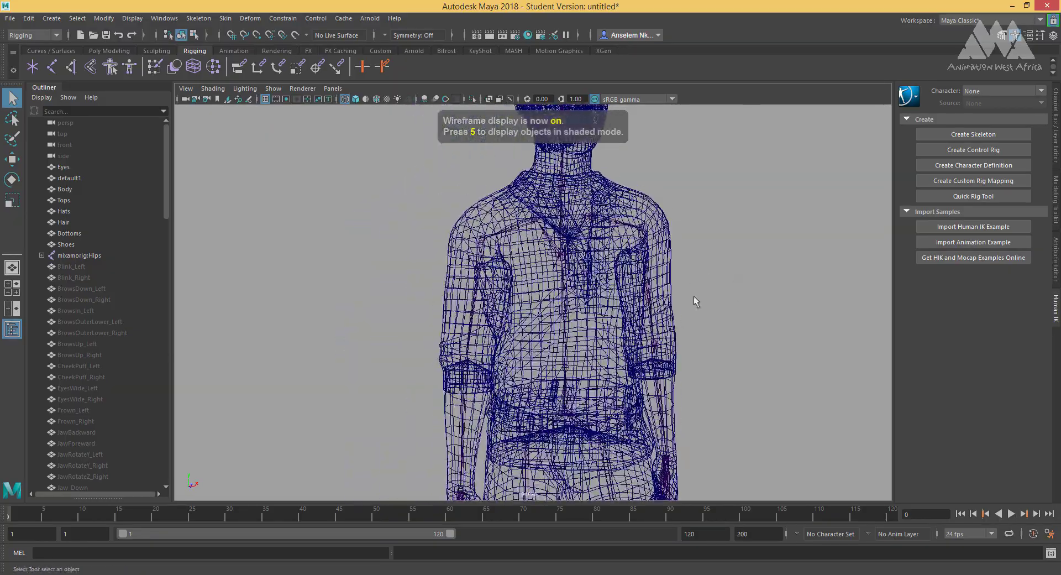
left_click_drag(737, 268, 694, 301, "alt")
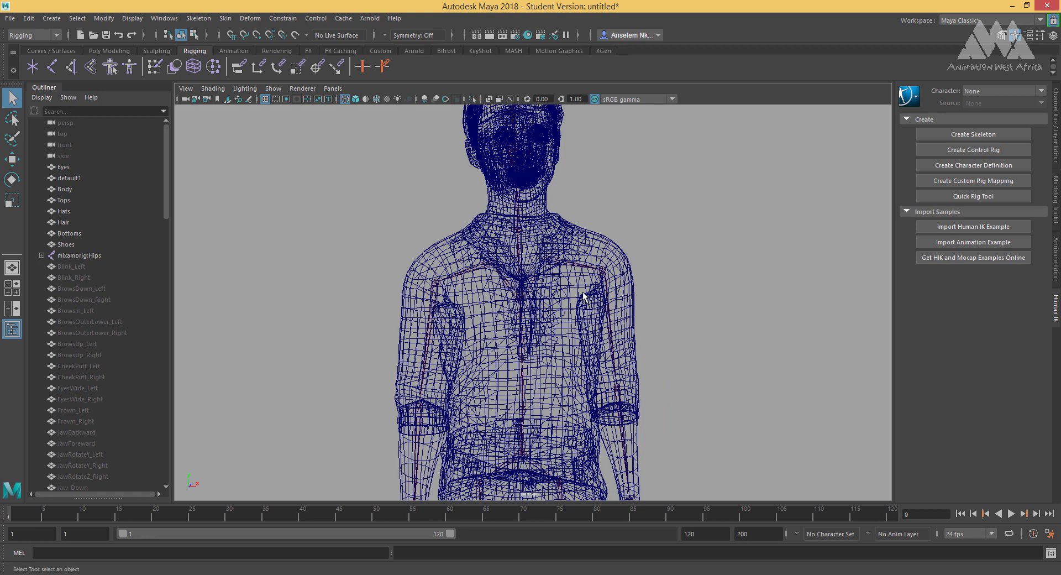
key("5")
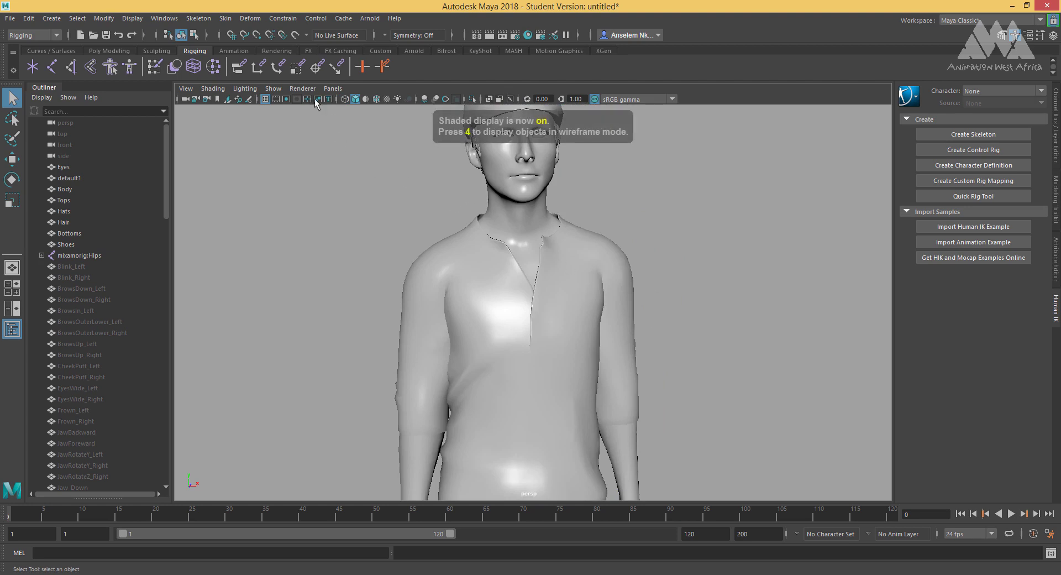
Hide the polygons in the viewport to view the bare skeleton, and show them again.
left_click(274, 88)
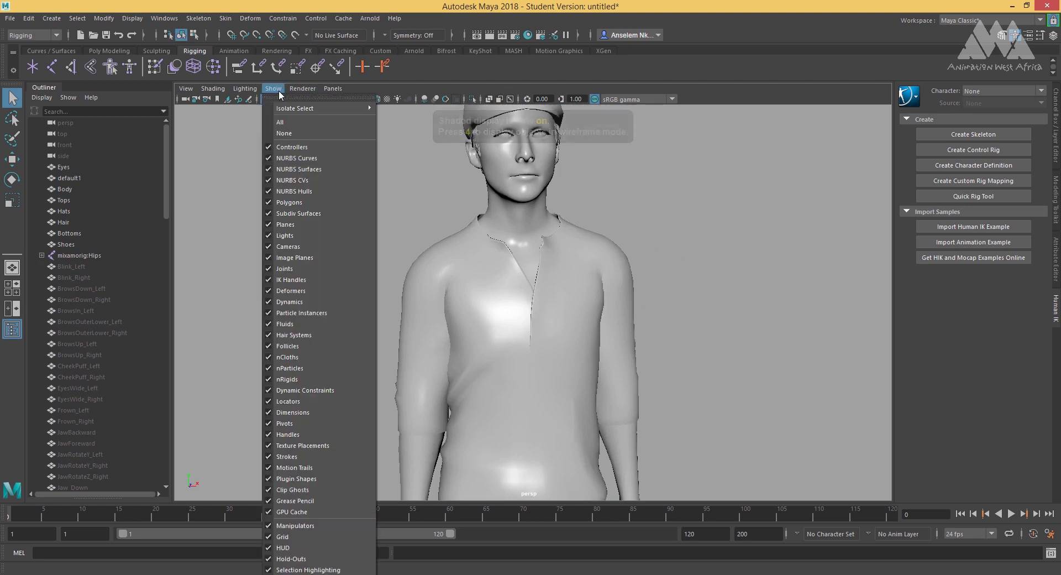
left_click(298, 203)
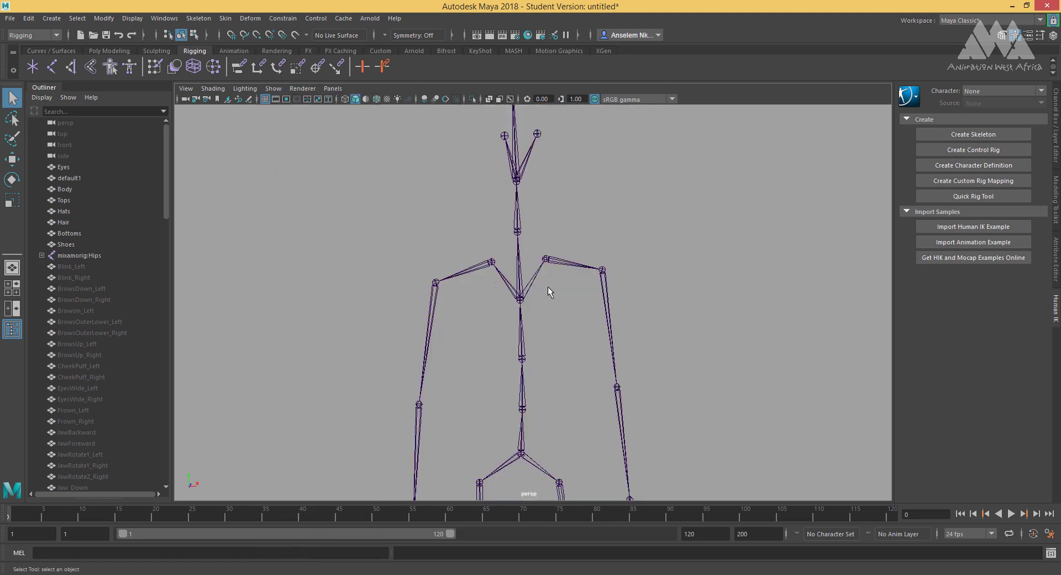
left_click(273, 89)
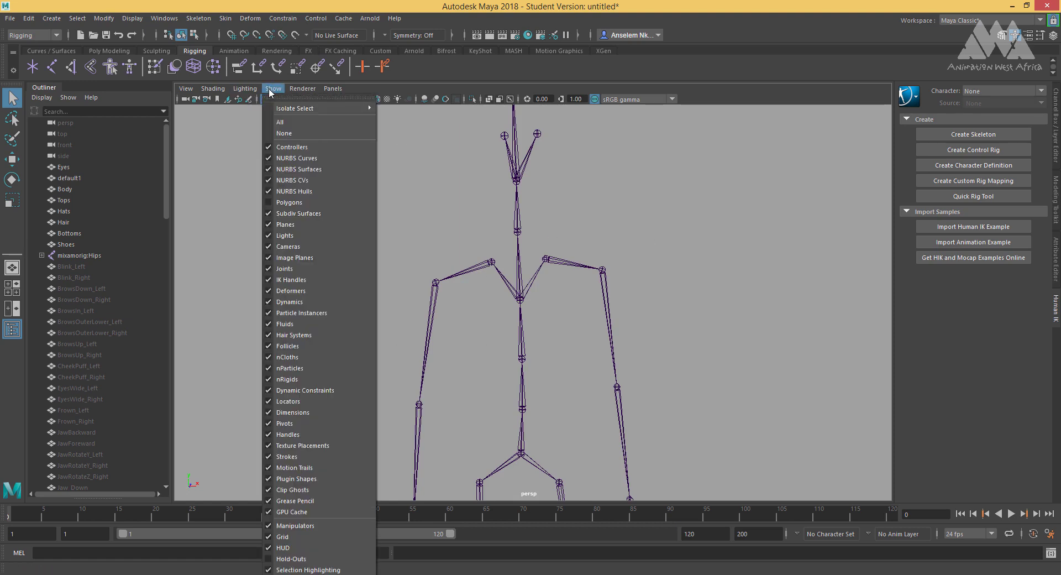
left_click(294, 202)
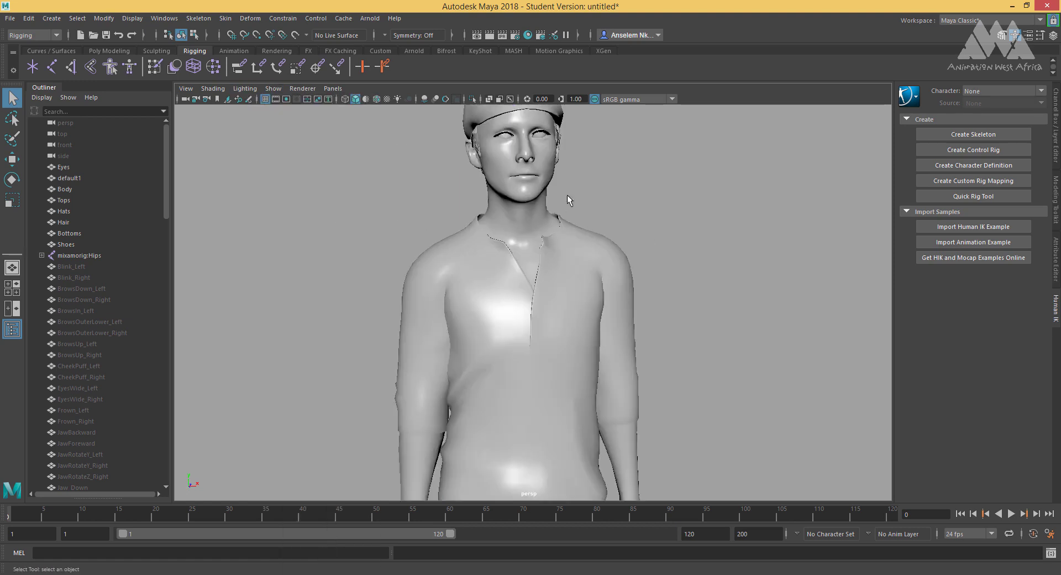
Turn on X-ray joints and create a HumanIK character definition.
left_click(511, 100)
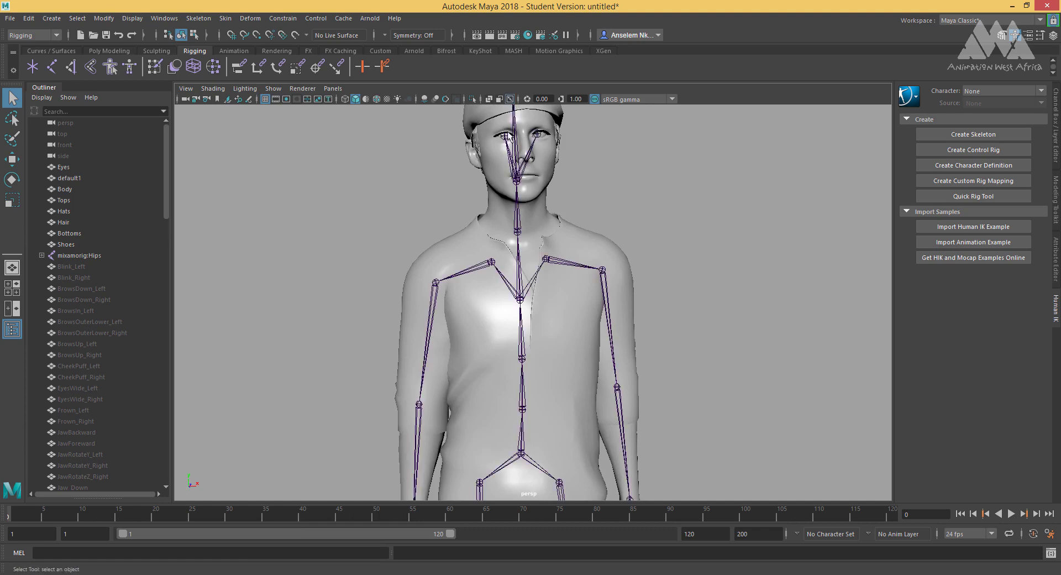
left_click(952, 169)
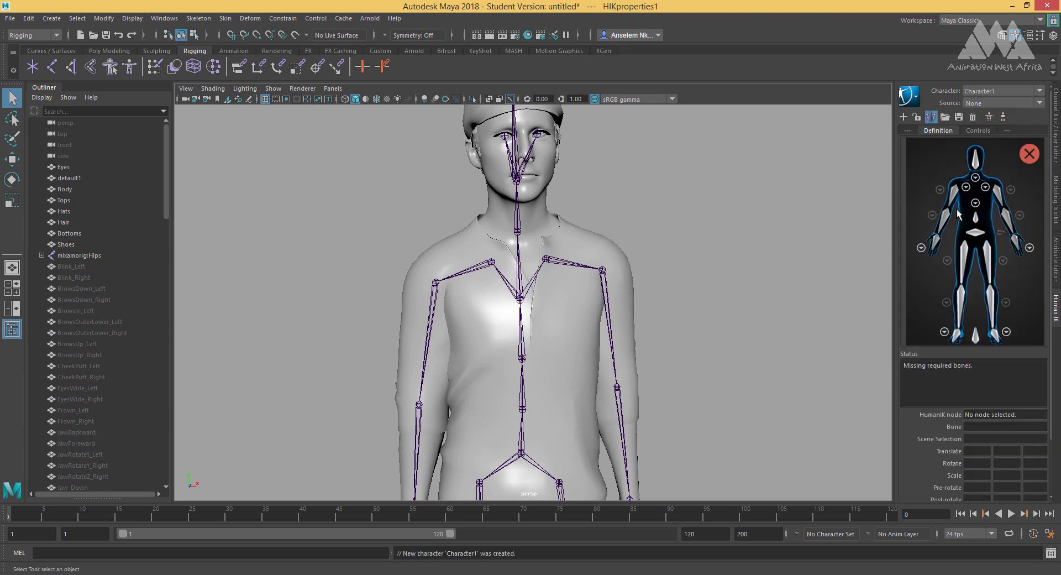
Map the Head, RightArm and RightForeArm nodes of the character definition to the matching mixamorig joints in the skeleton.
left_click(977, 163)
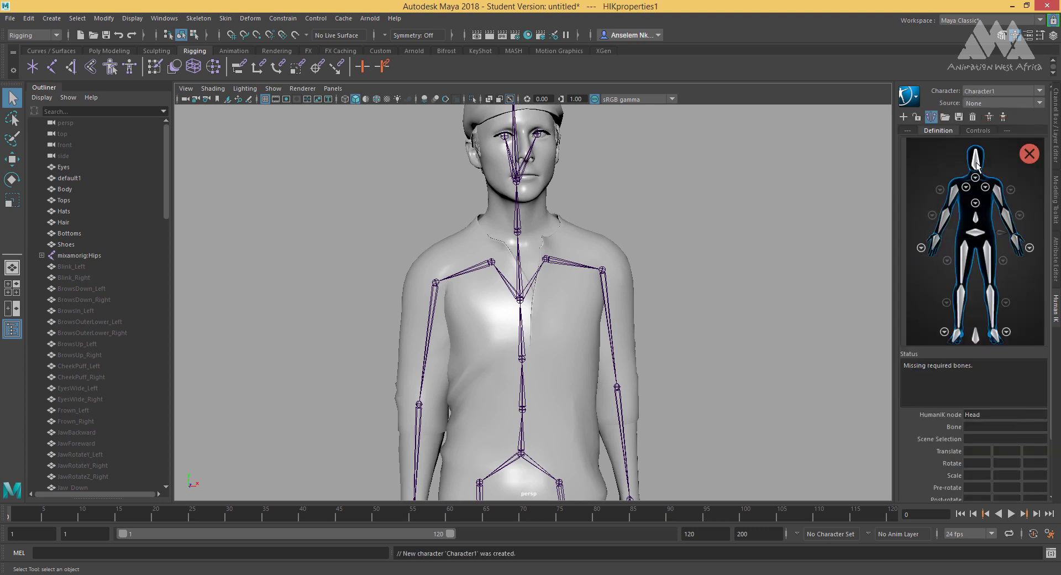
left_click(517, 169)
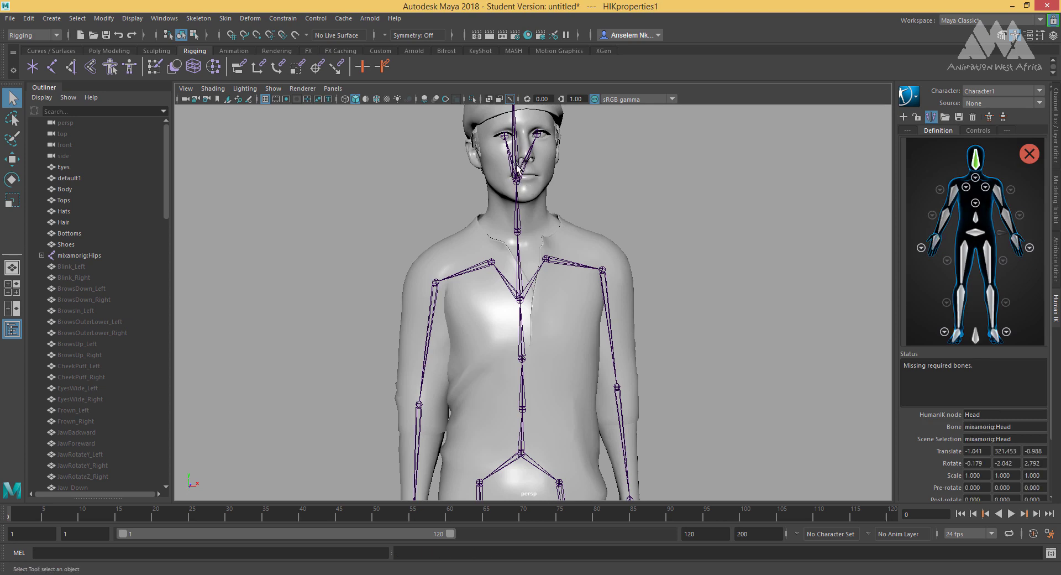
left_click(952, 196)
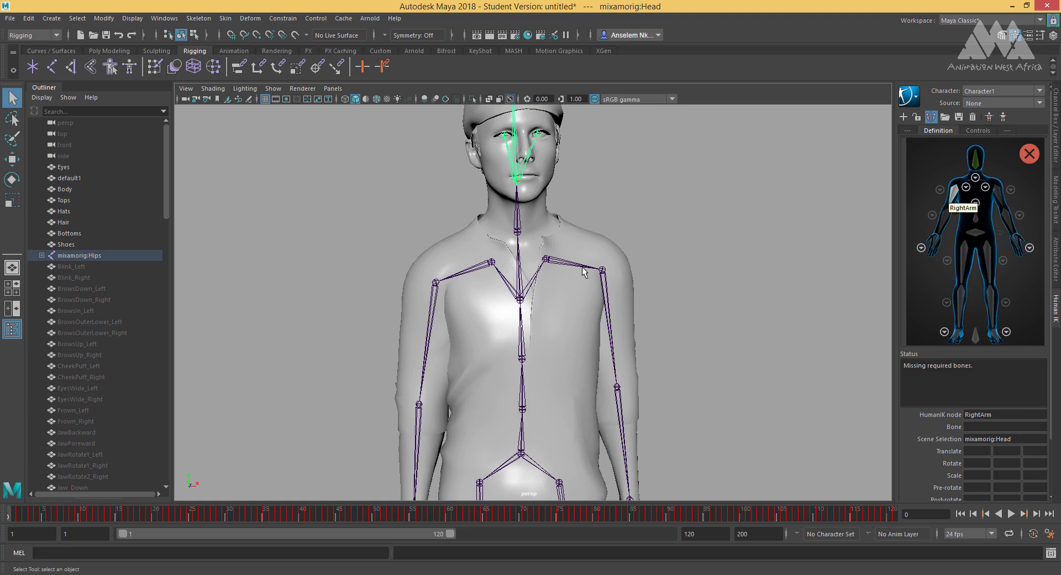
scroll(619, 254, "down", 4)
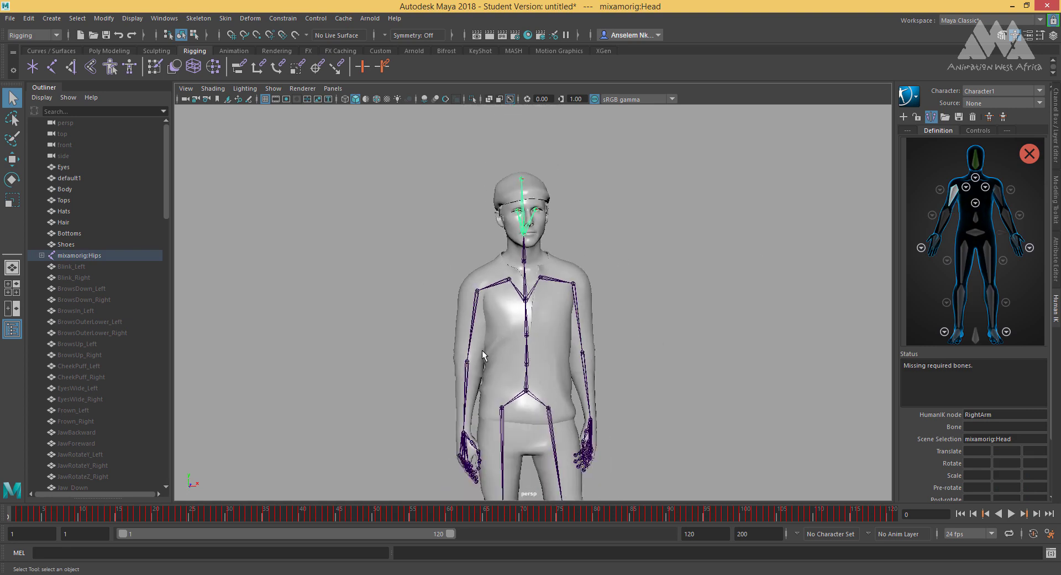
left_click(470, 339)
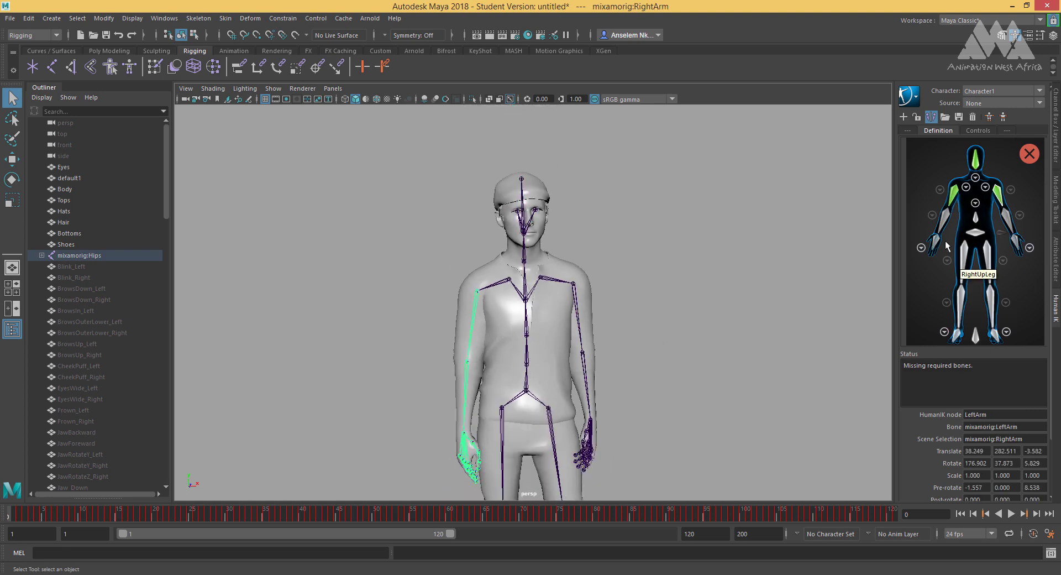
left_click(941, 221)
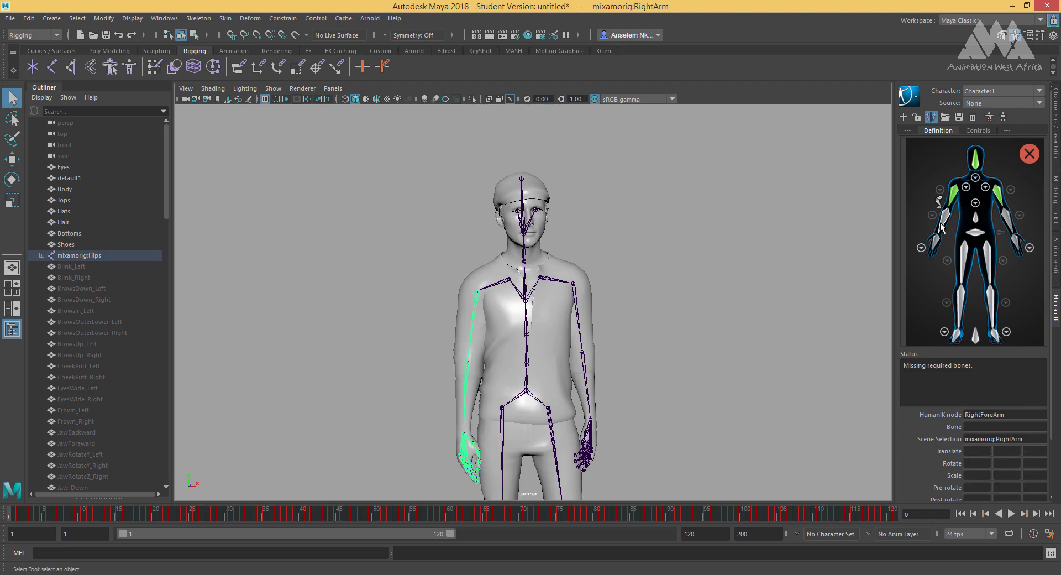
left_click(467, 387)
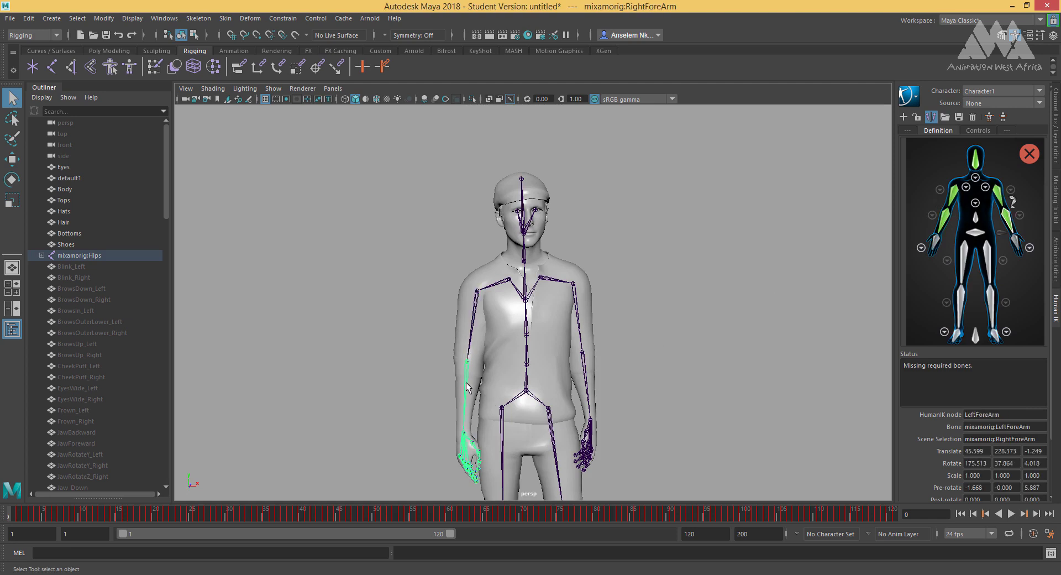
Map the Hips and RightUpLeg nodes of the character definition to the matching mixamorig joints.
left_click(975, 233)
left_click(527, 393)
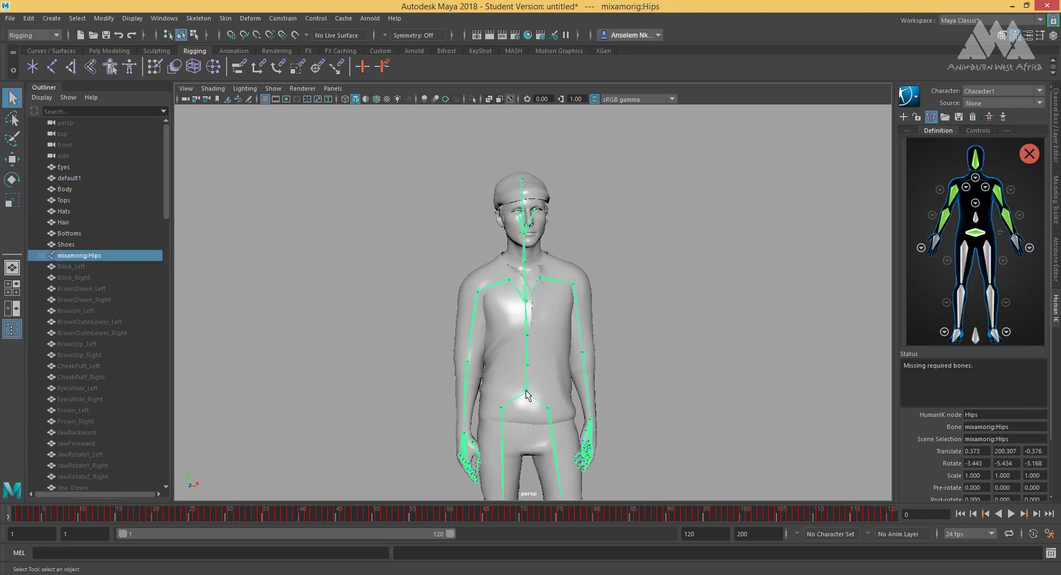
left_click(968, 270)
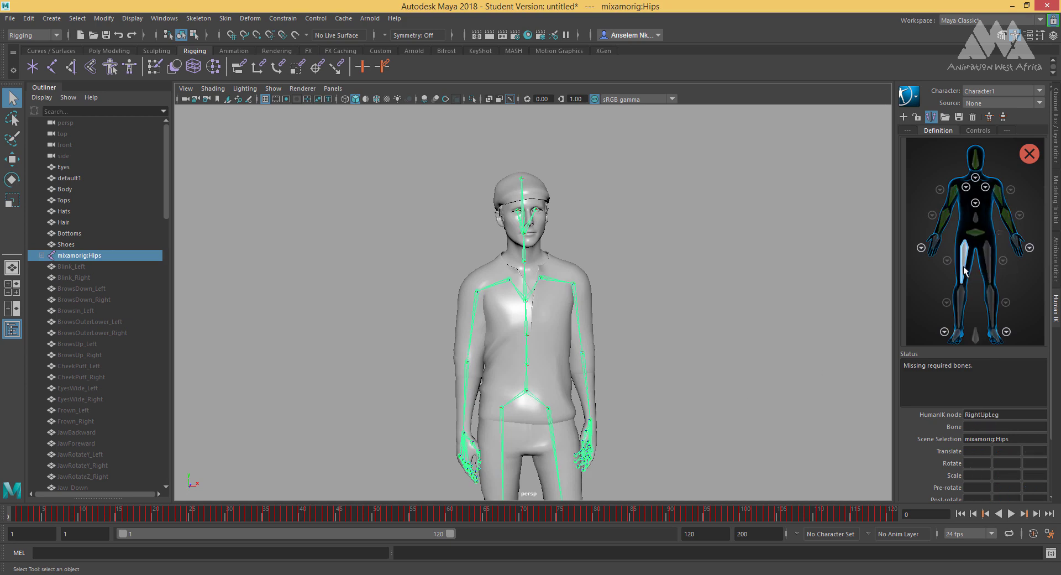
left_click(504, 443)
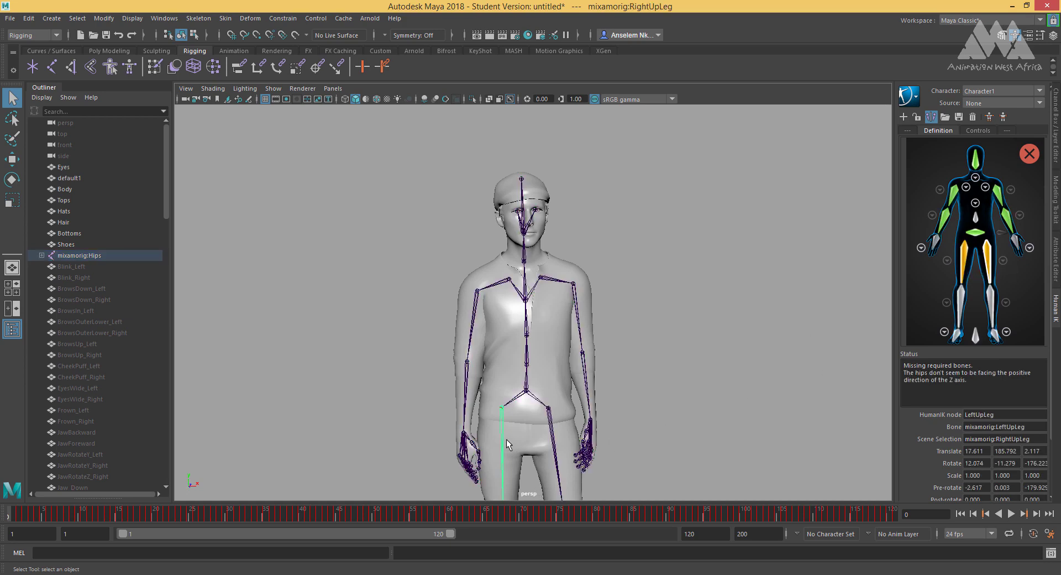
Map the RightLeg and RightFoot nodes to the matching mixamorig joints, and check the detailed right foot view.
key("f")
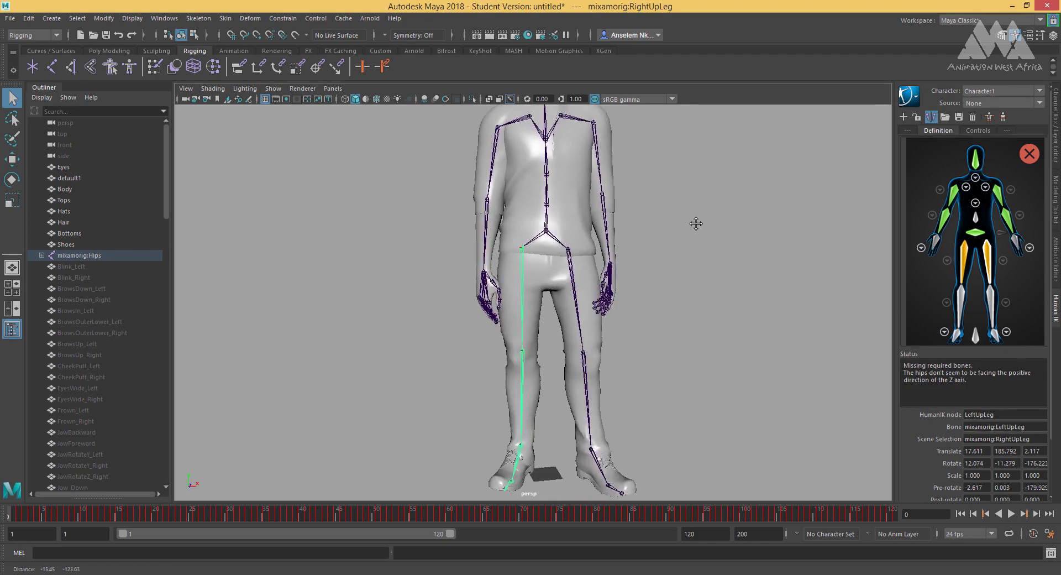
left_click(964, 303)
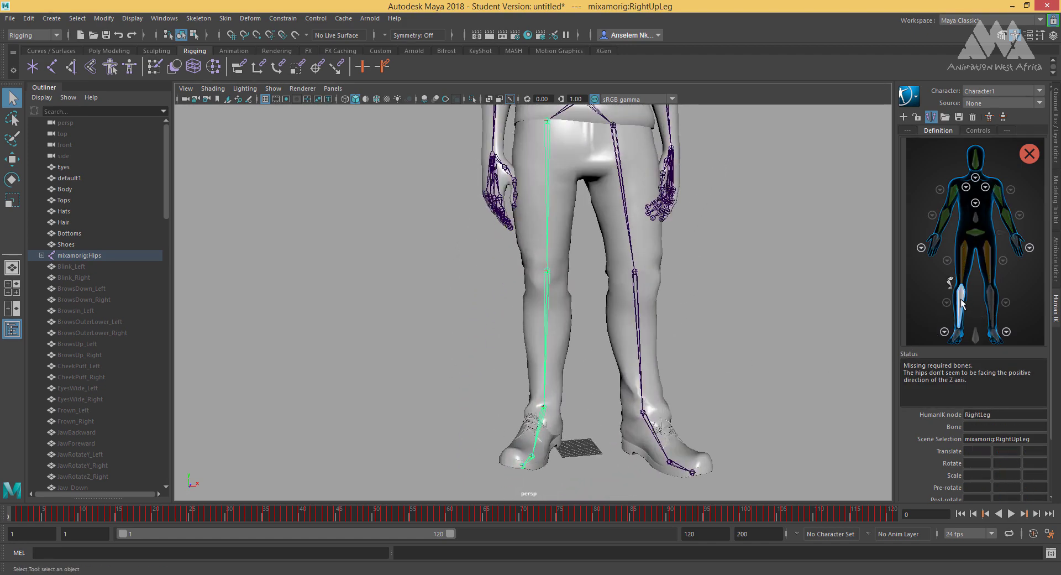
left_click(547, 298)
left_click(955, 335)
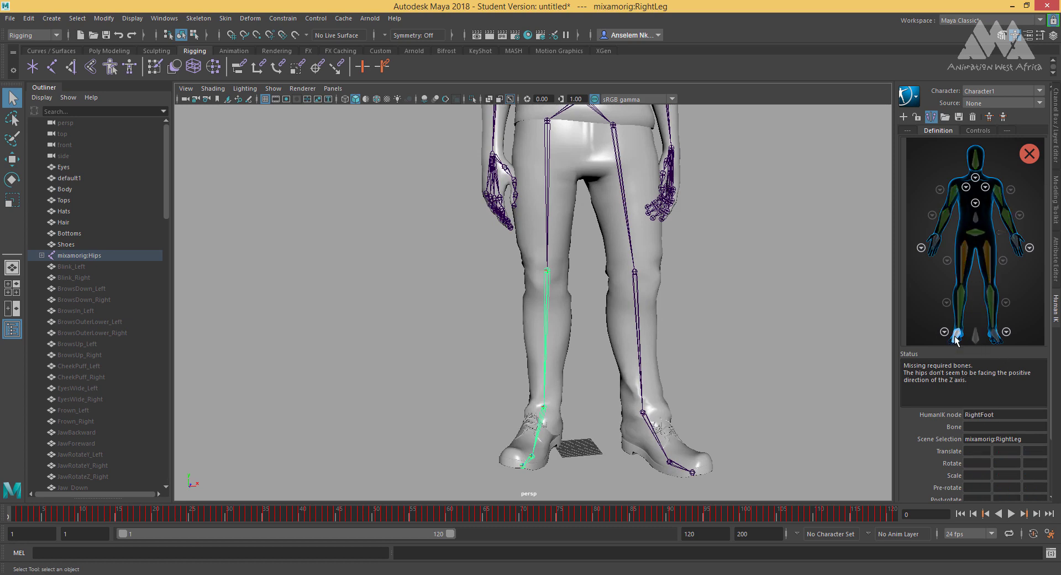
left_click(540, 426)
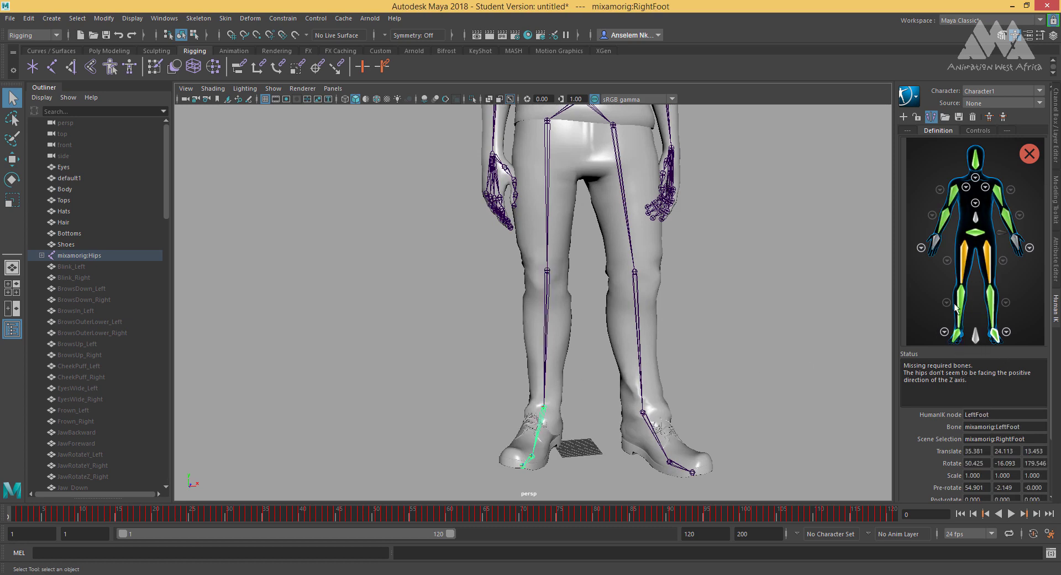
left_click(942, 331)
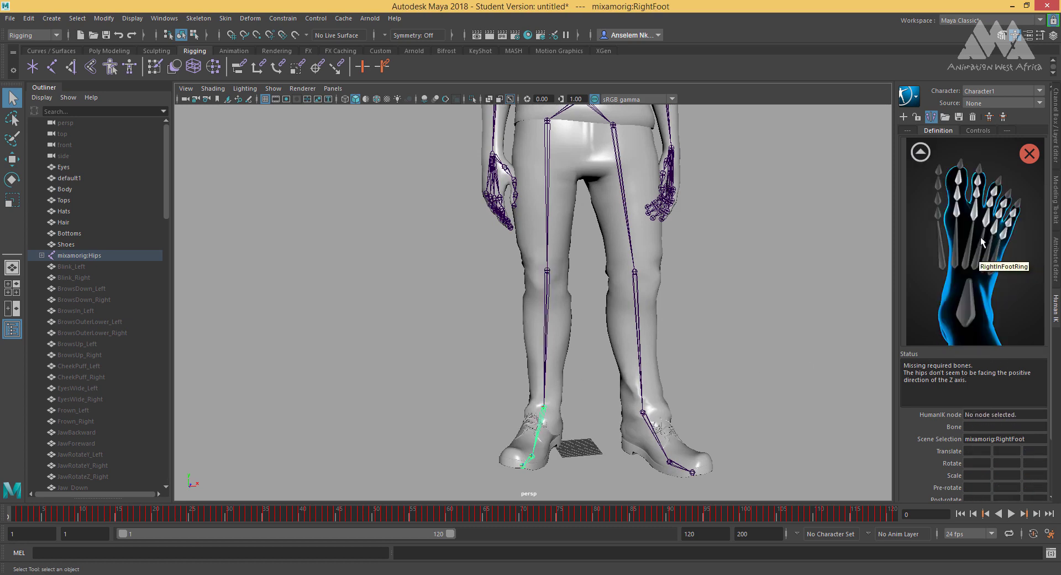
left_click(920, 152)
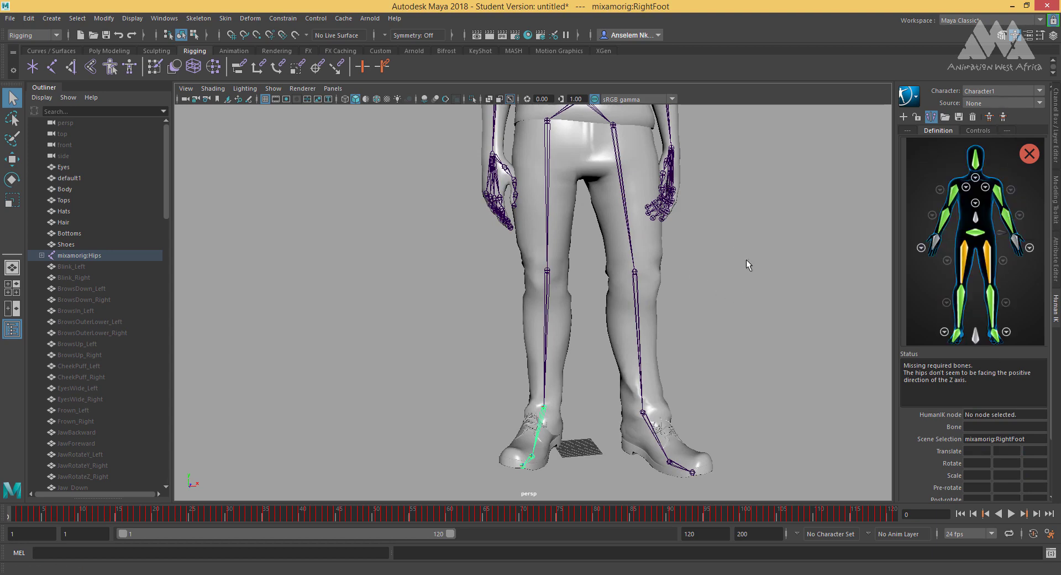
Map the Spine node to the mixamorig:Spine joint and the Neck node to the mixamorig:Neck joint.
middle_click_drag(741, 286, 743, 432, "alt")
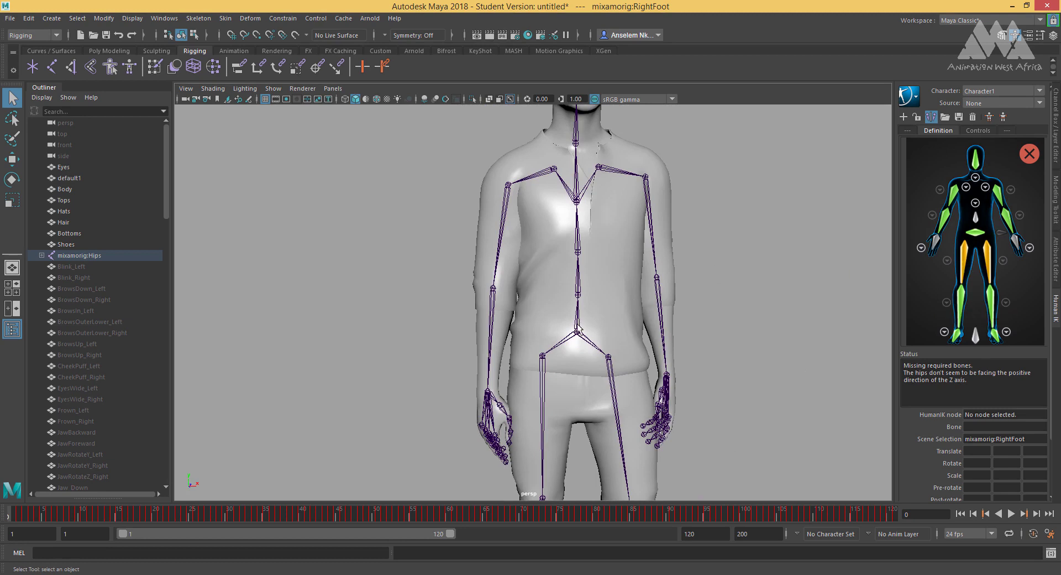
left_click(975, 218)
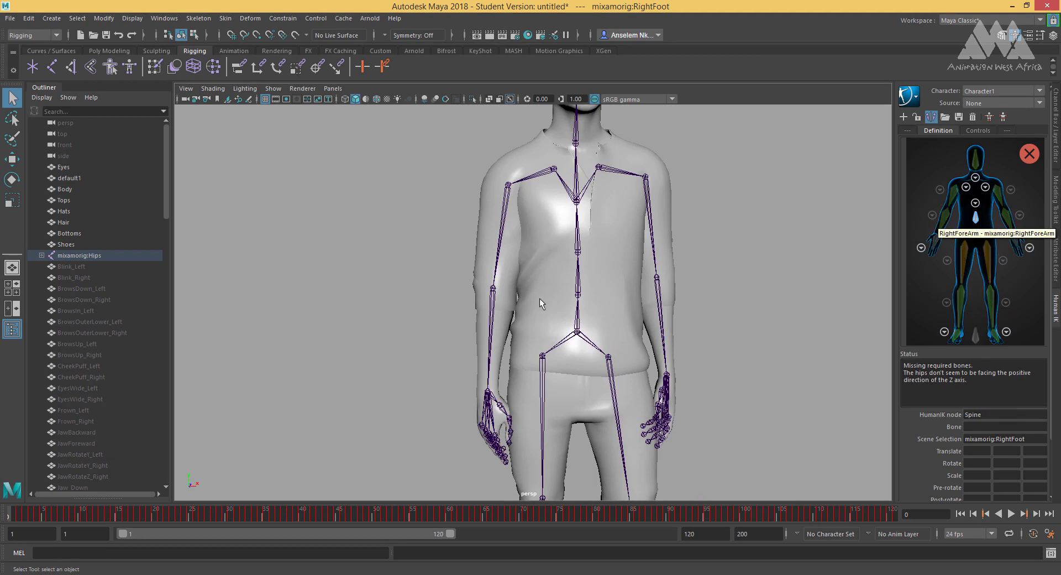
left_click(579, 285)
left_click(975, 203)
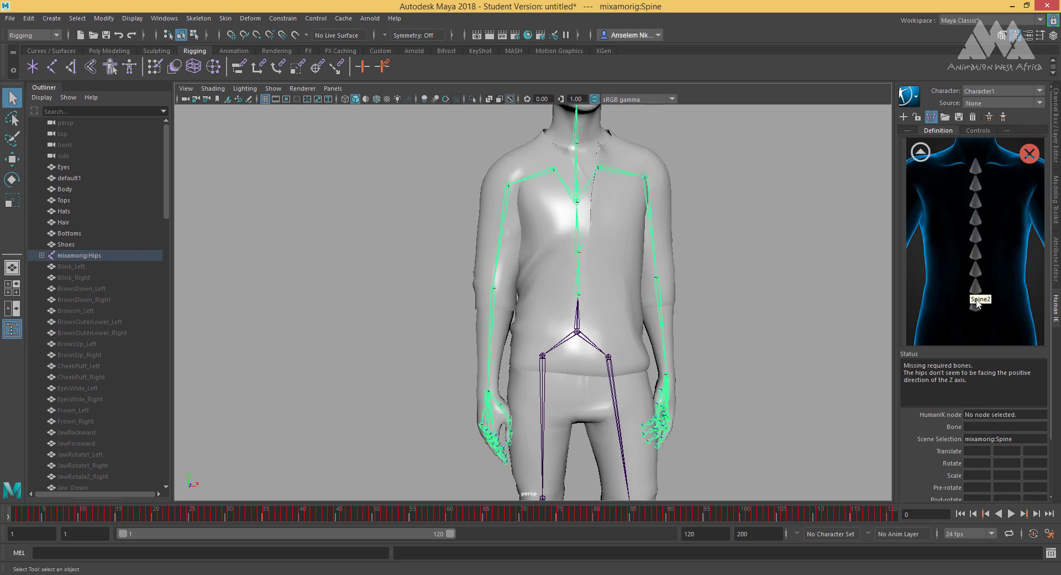
left_click(920, 153)
left_click(976, 182)
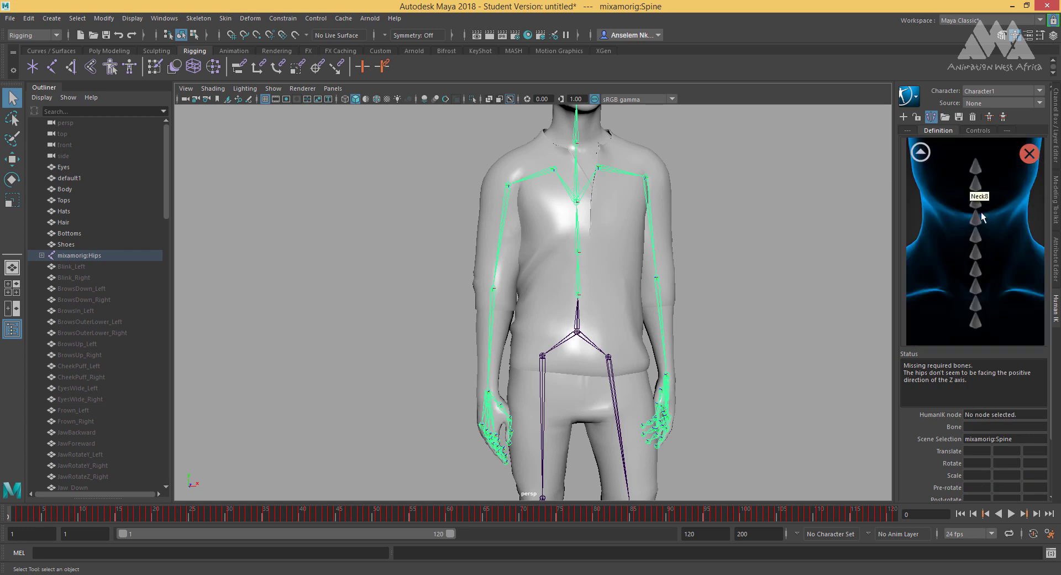
left_click(577, 139)
left_click(920, 153)
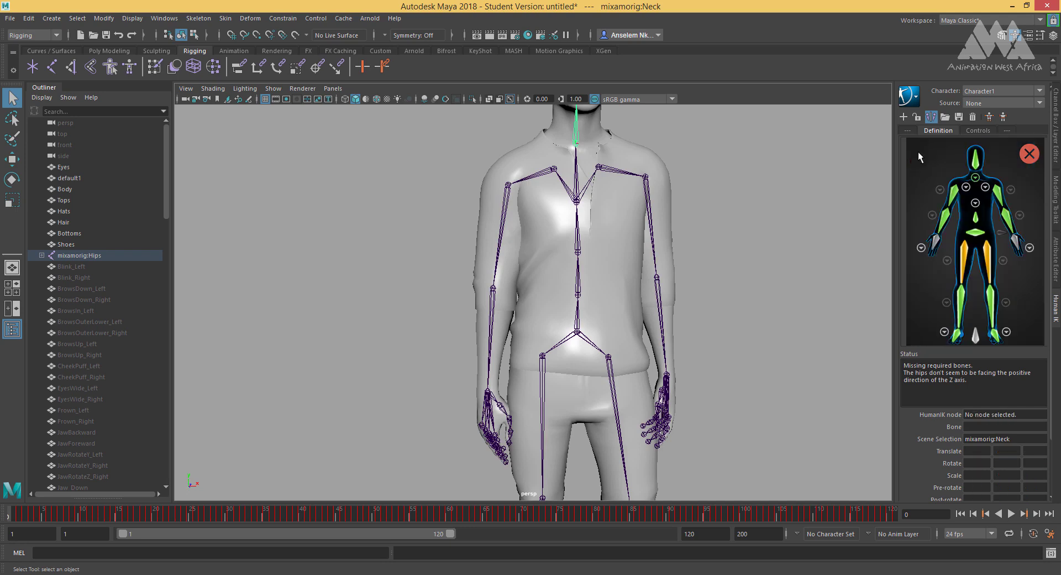
Map the RightHand node to the mixamorig:RightHand joint, and check the detailed right hand view.
left_click(934, 242)
scroll(478, 412, "up", 2)
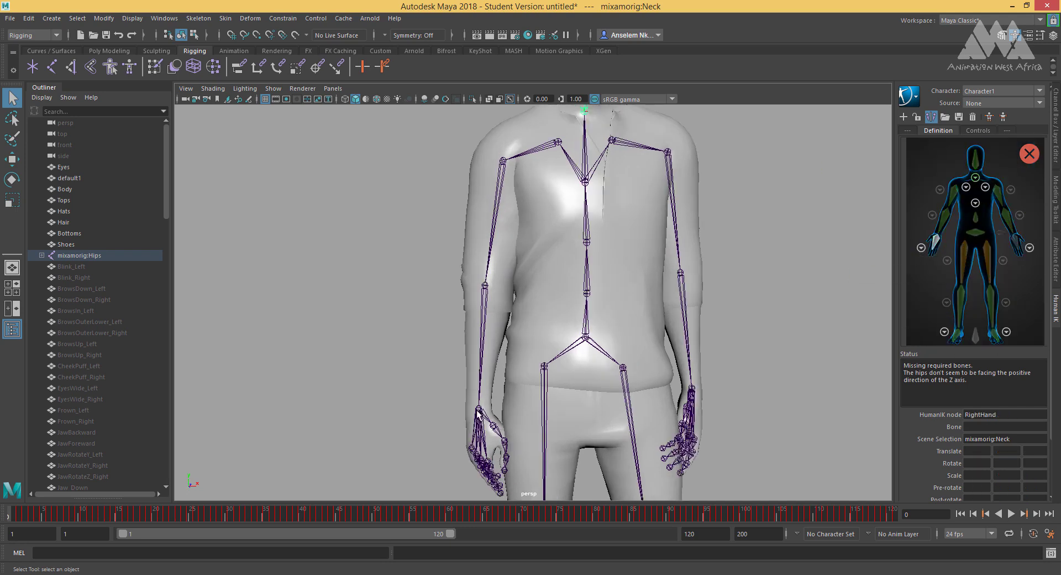
left_click(478, 412)
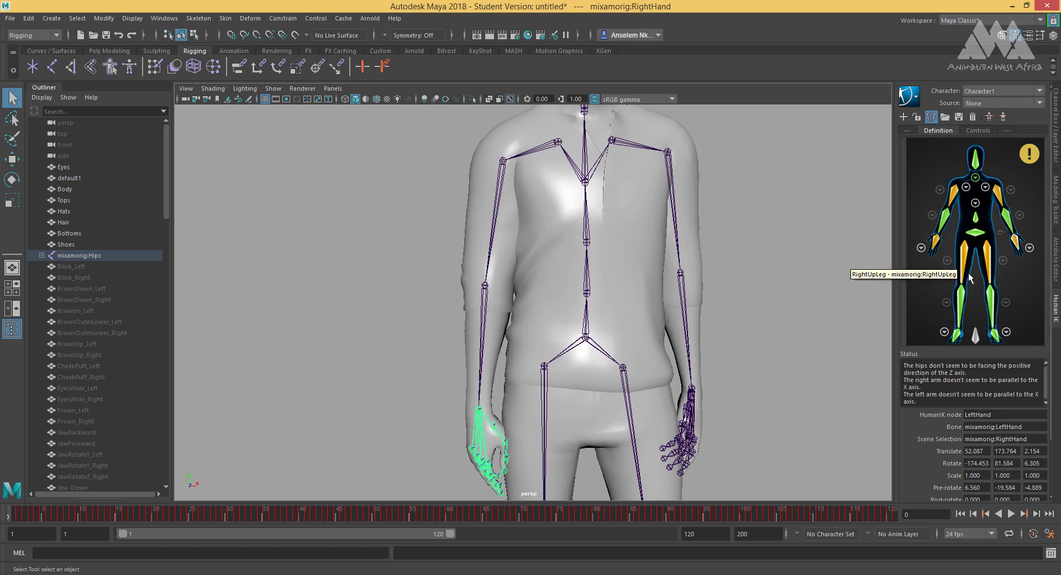
left_click(921, 248)
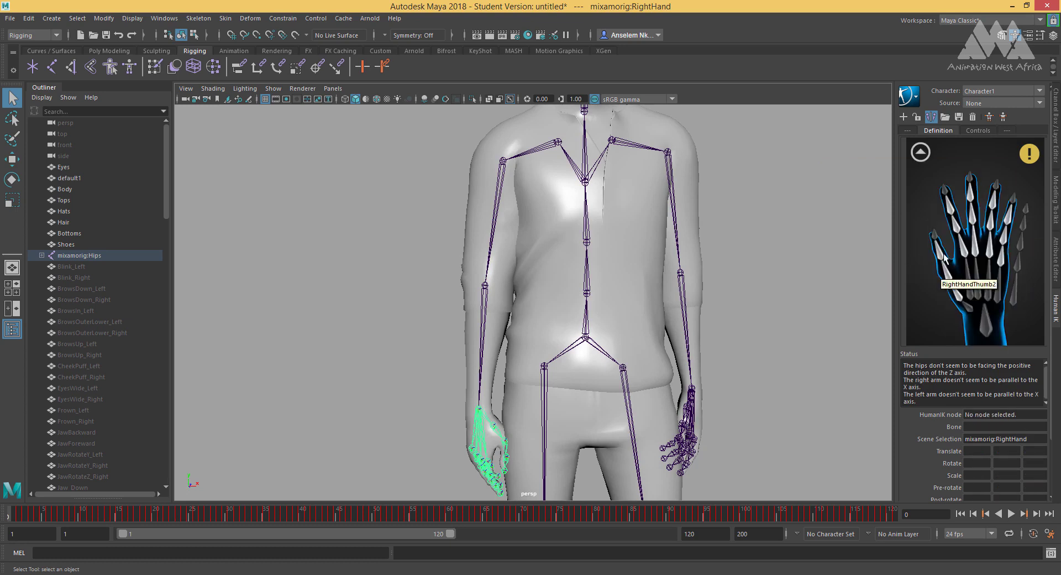
left_click(920, 152)
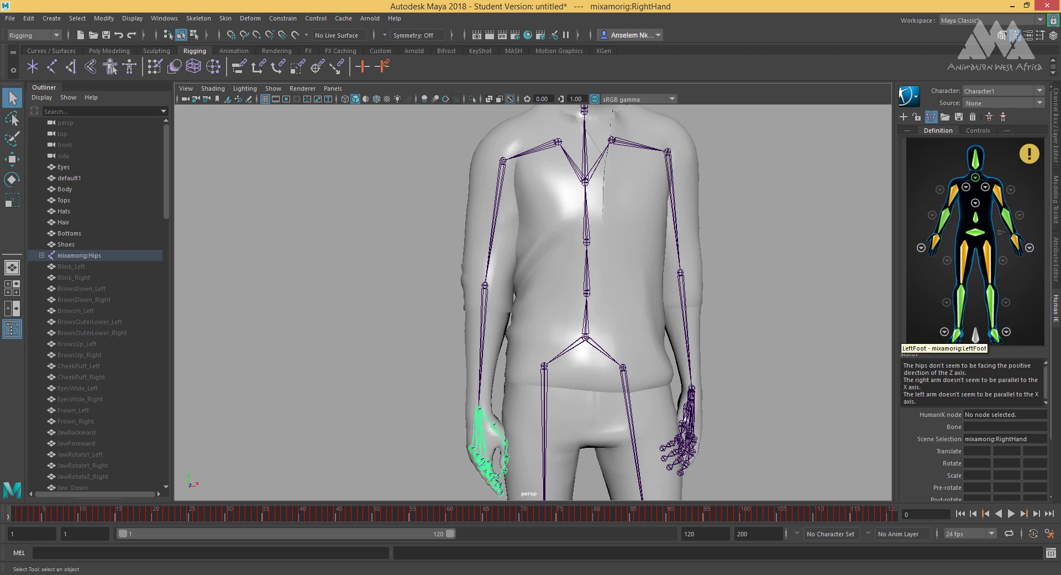
Try to map the Reference node to the mixamorig:Hips joint, clearing that joint's Hips assignment.
scroll(633, 311, "down", 5)
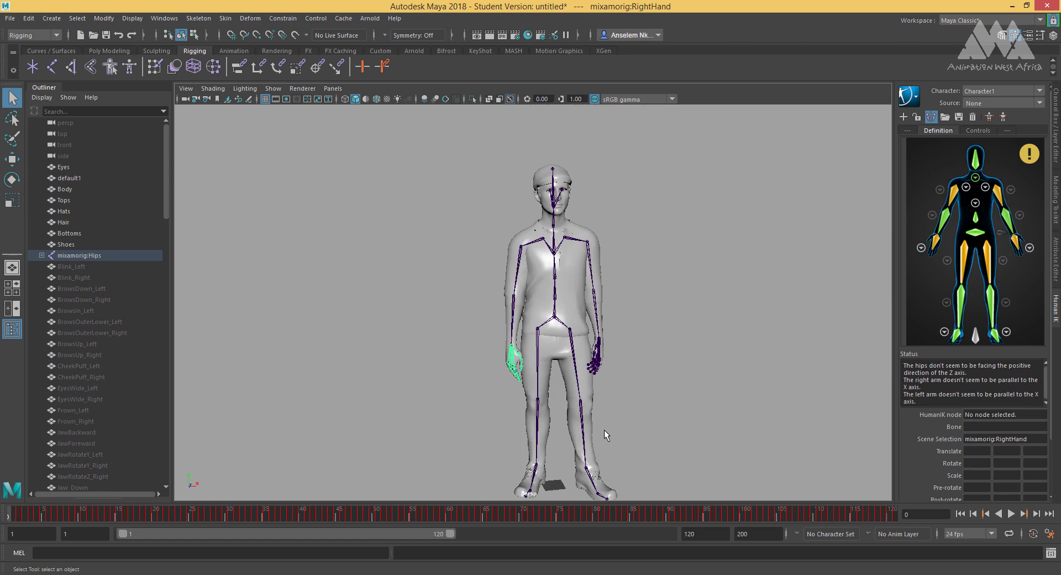
left_click_drag(607, 436, 643, 387, "alt")
scroll(642, 387, "up", 5)
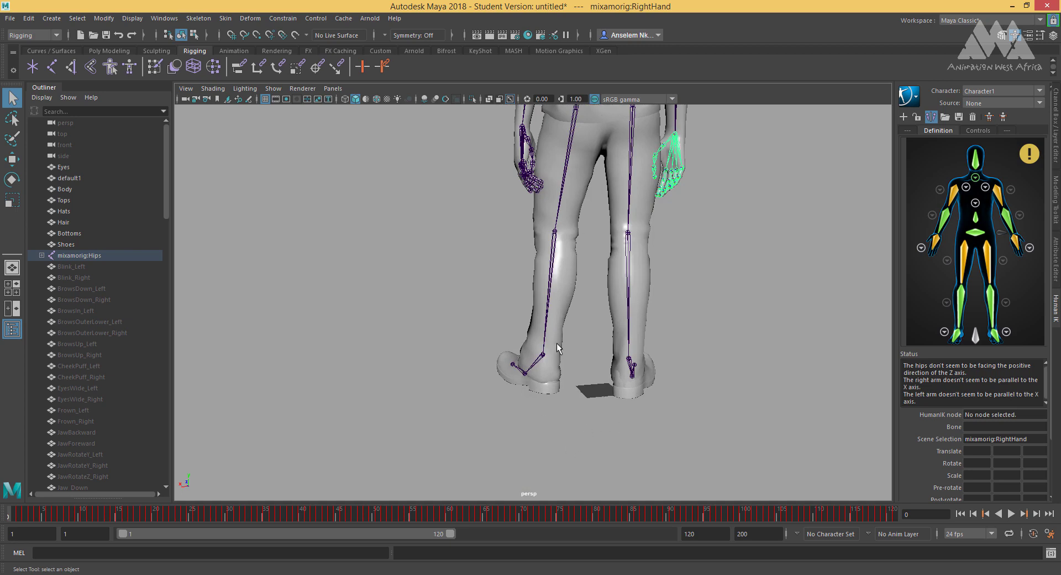
scroll(637, 367, "down", 5)
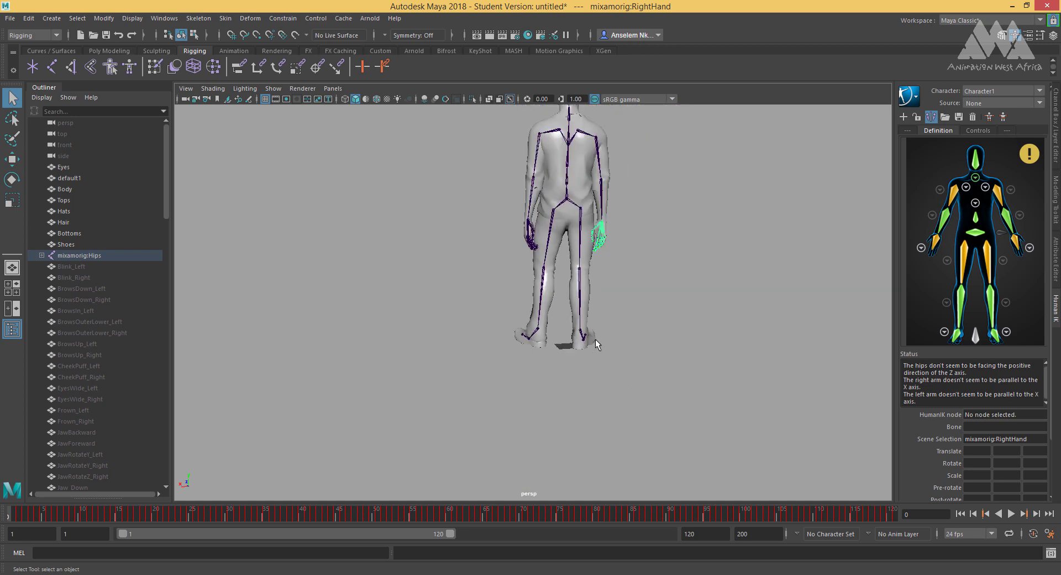
scroll(598, 345, "up", 4)
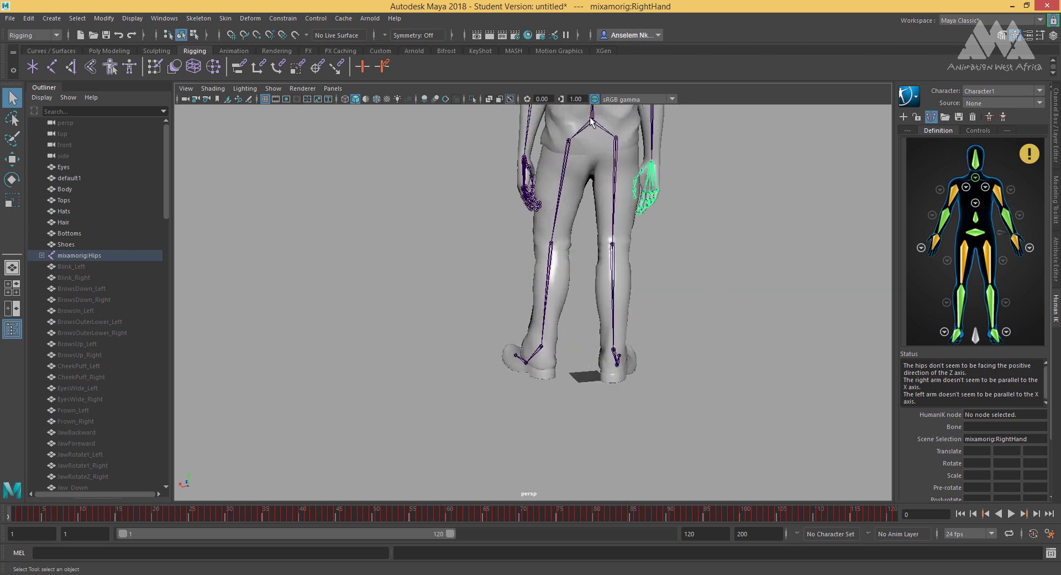
left_click(976, 335)
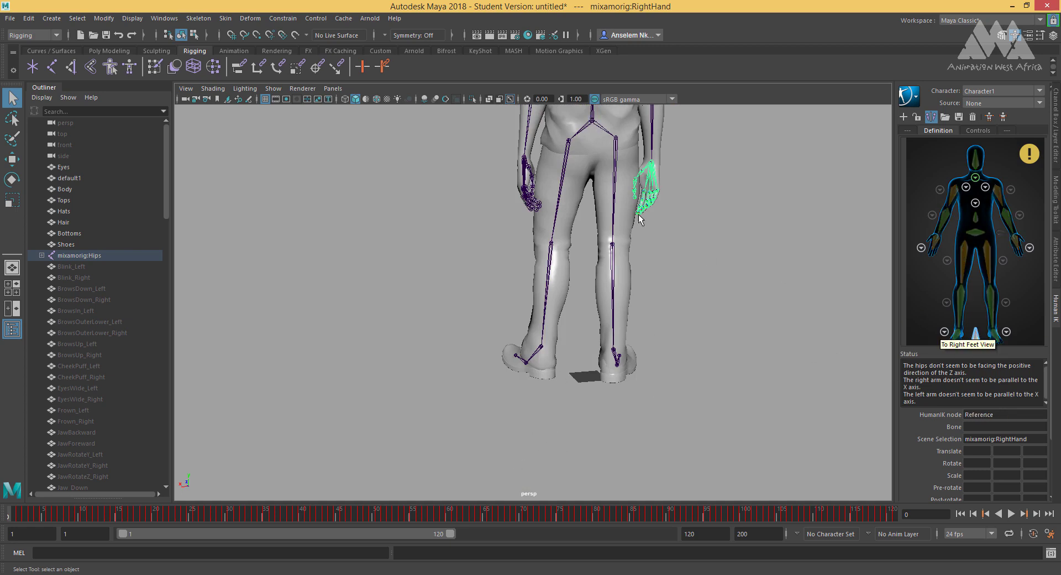
left_click(590, 122)
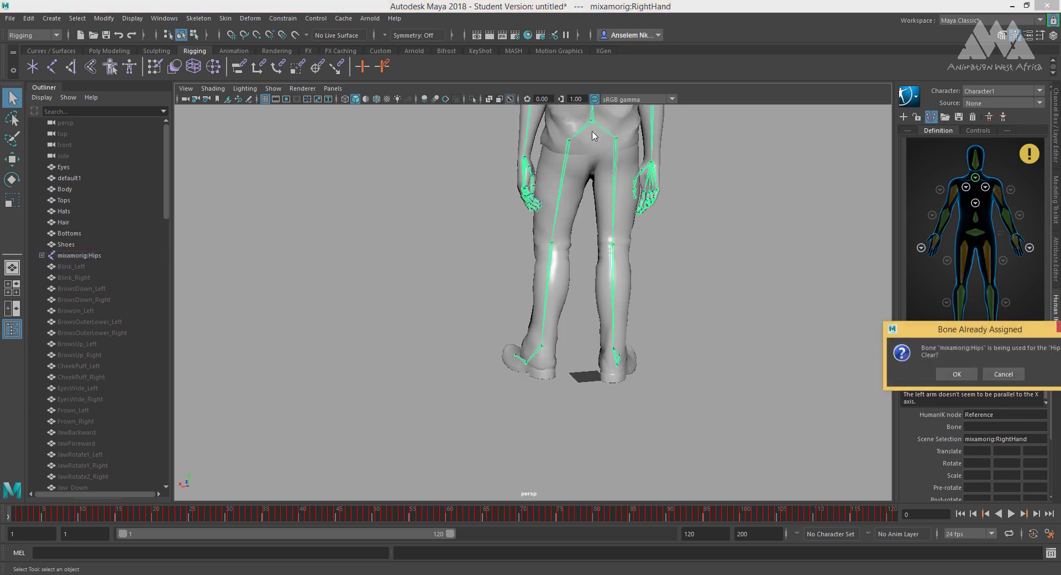
left_click(947, 375)
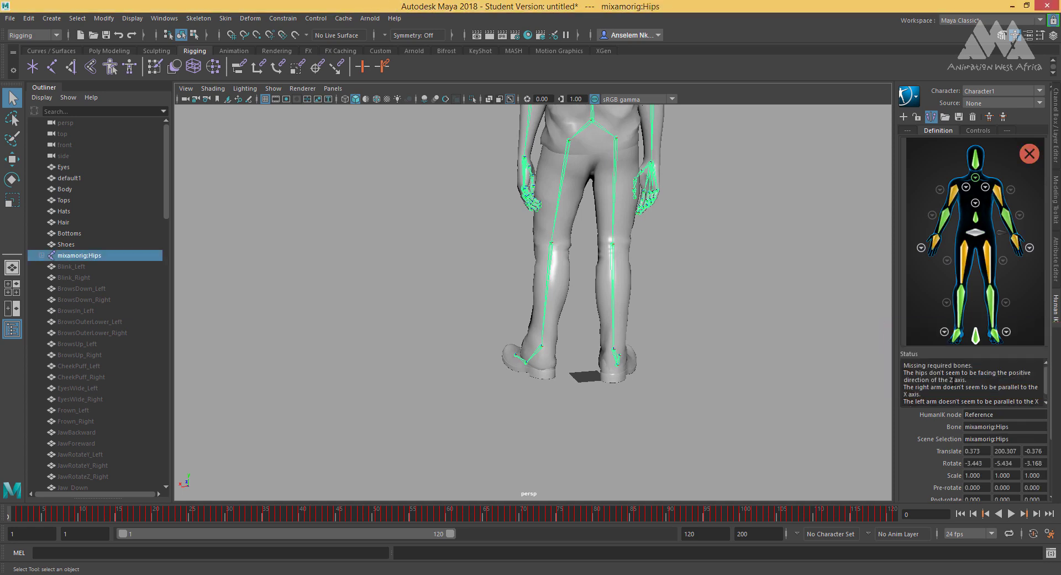
Map the Hips node back to the mixamorig:Hips joint, clearing its Reference assignment.
left_click(974, 235)
left_click(594, 127)
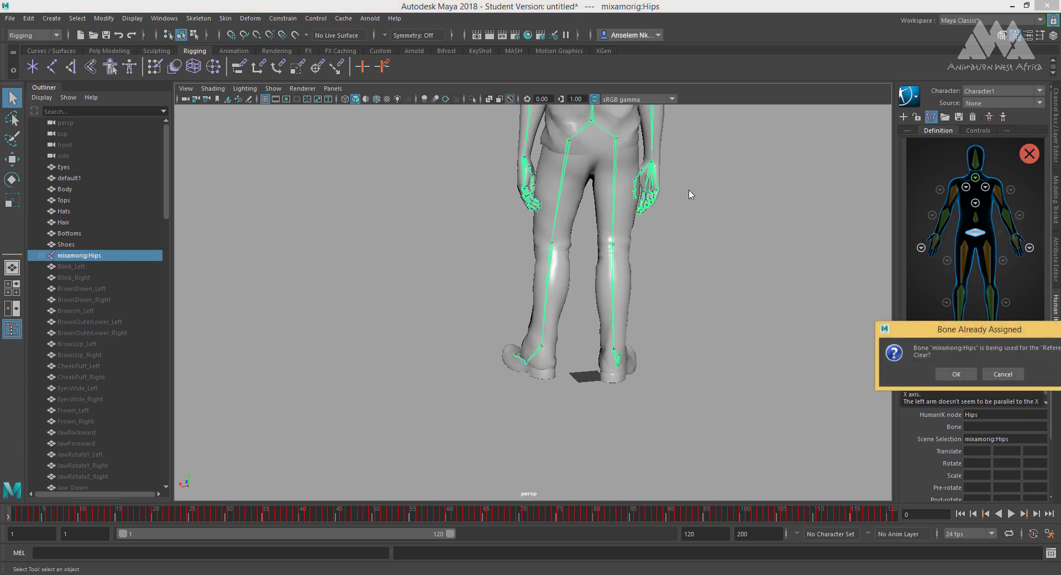
left_click(955, 374)
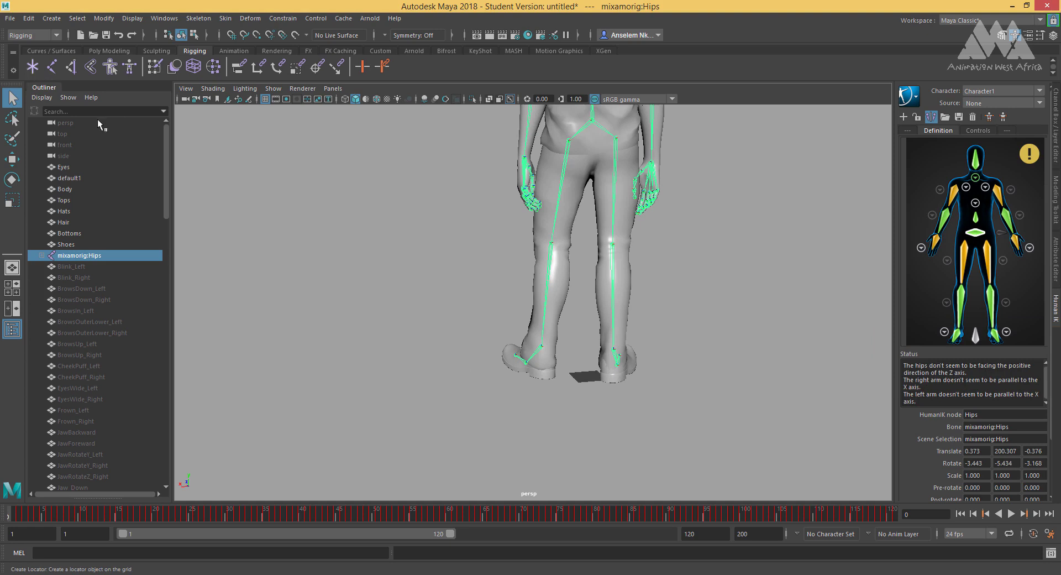
Create a locator on the grid between the feet and scale it up uniformly to about 9.85.
scroll(613, 402, "up", 3)
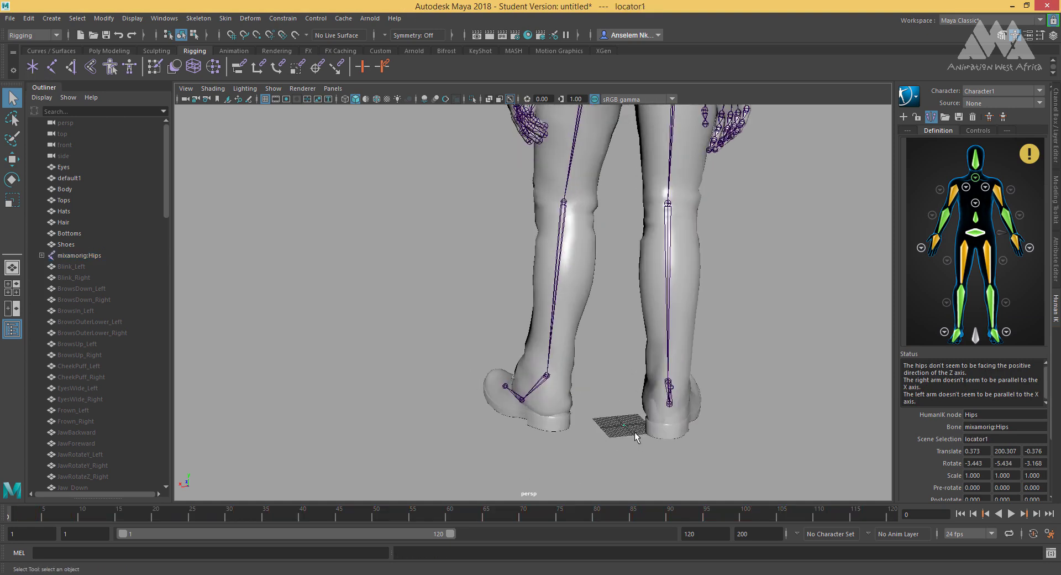
key("e")
key("r")
left_click_drag(722, 406, 654, 423)
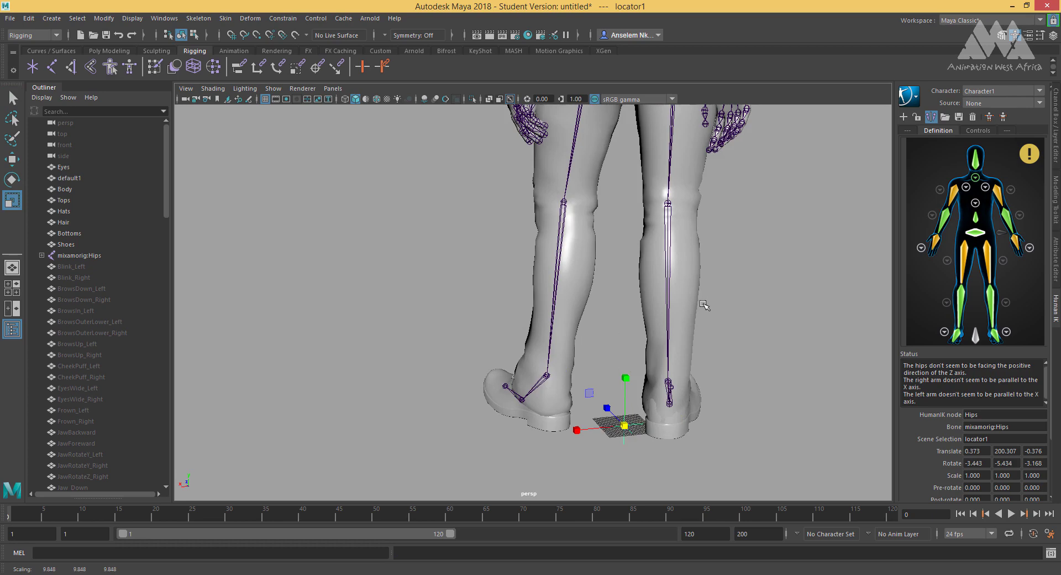
middle_click_drag(704, 307, 638, 445, "alt")
Parent the mixamorig:Hips skeleton under the locator on the grid.
left_click(566, 137)
middle_click_drag(684, 297, 751, 129, "alt")
left_click(624, 396, "shift")
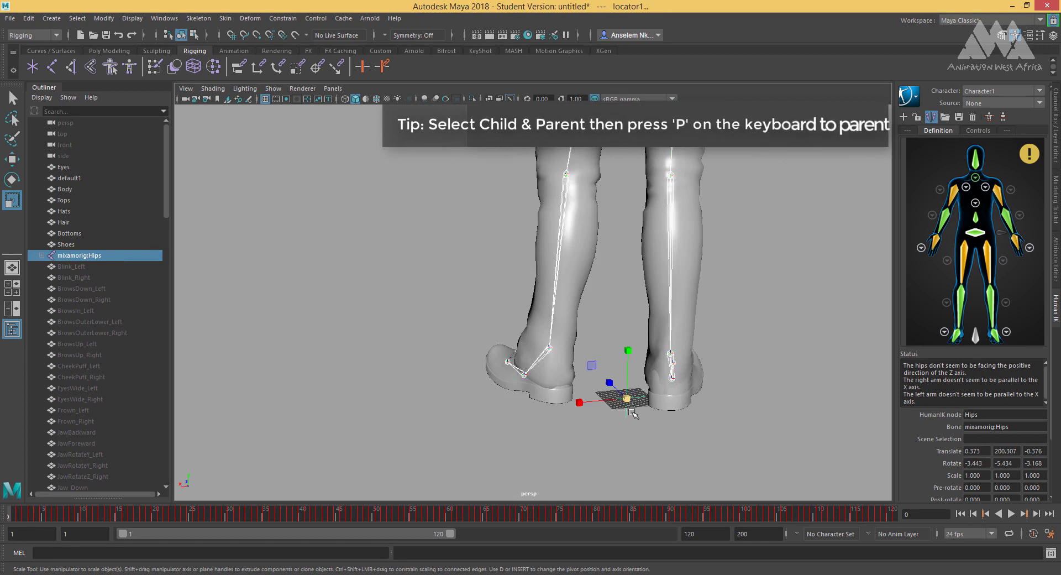
key("p")
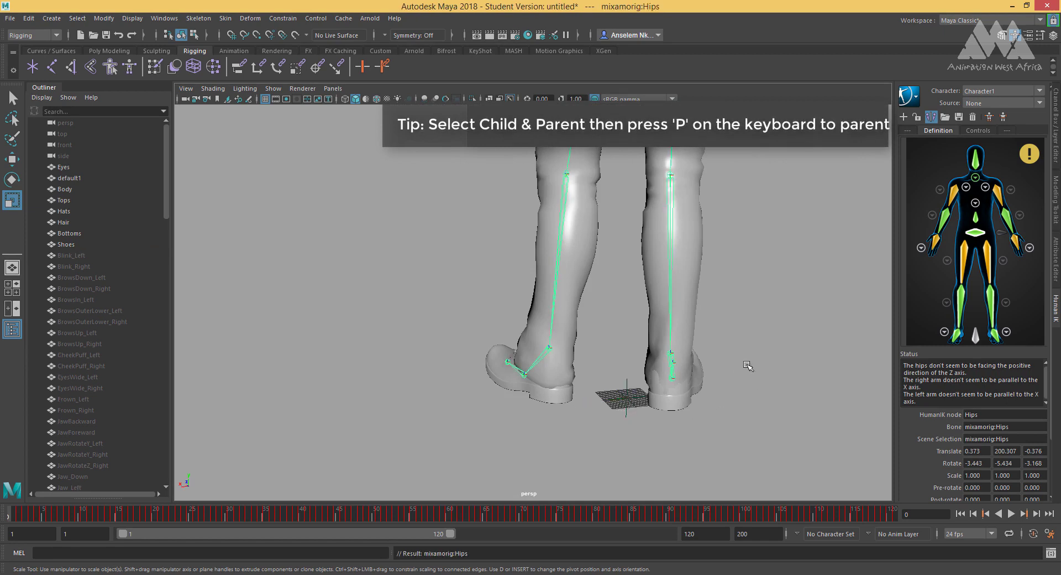
Map the Reference node of the character definition to locator1 and clear the selection.
left_click(630, 447)
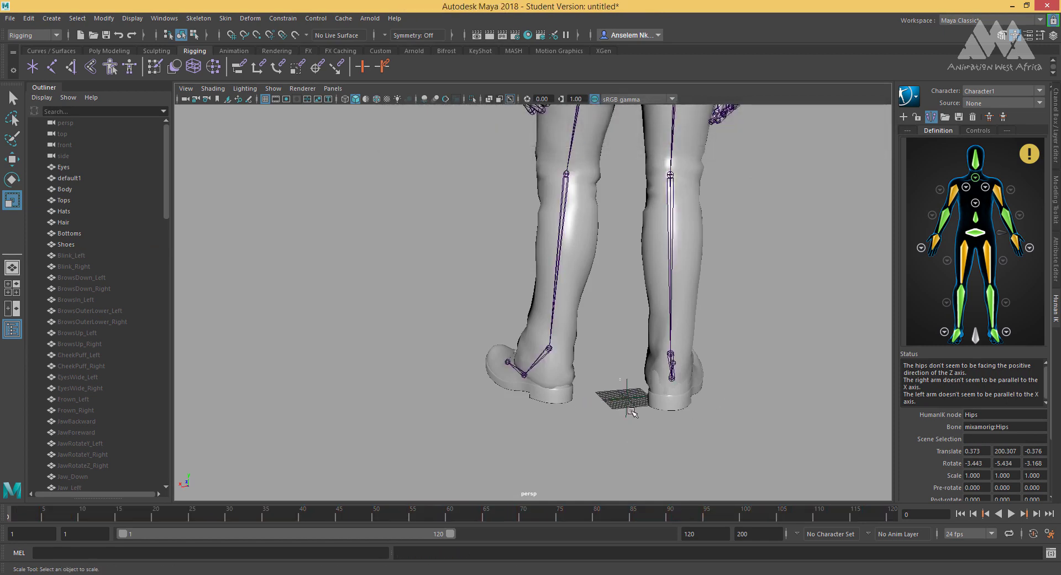
left_click(630, 388)
left_click(826, 422)
left_click(976, 337)
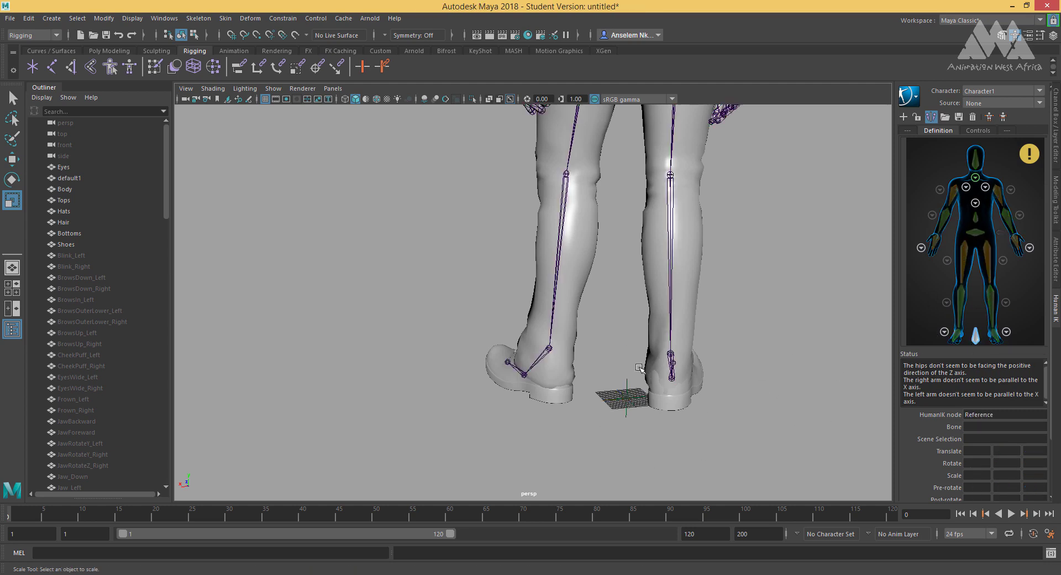
left_click(625, 396)
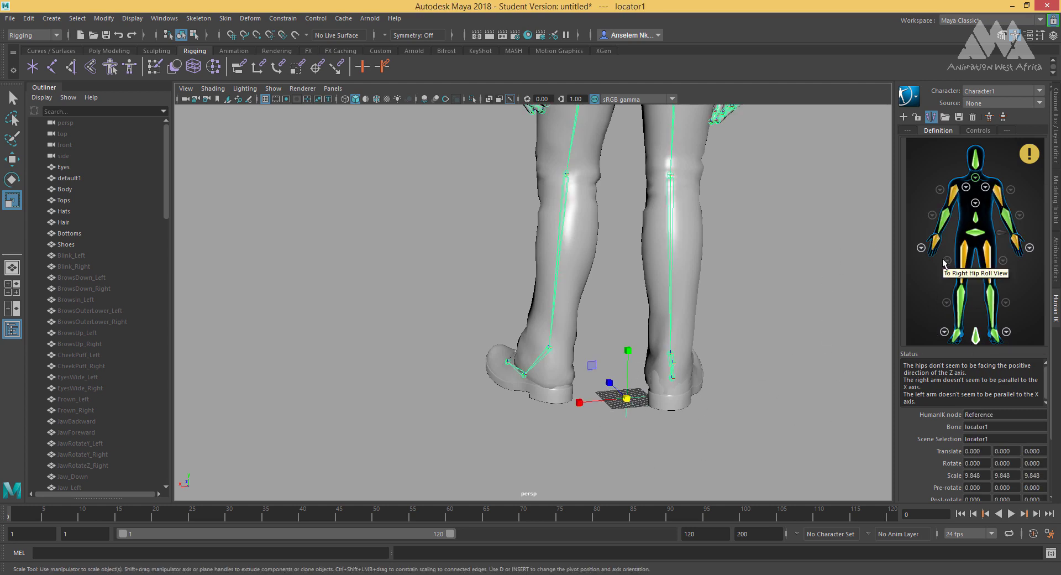
left_click(632, 421)
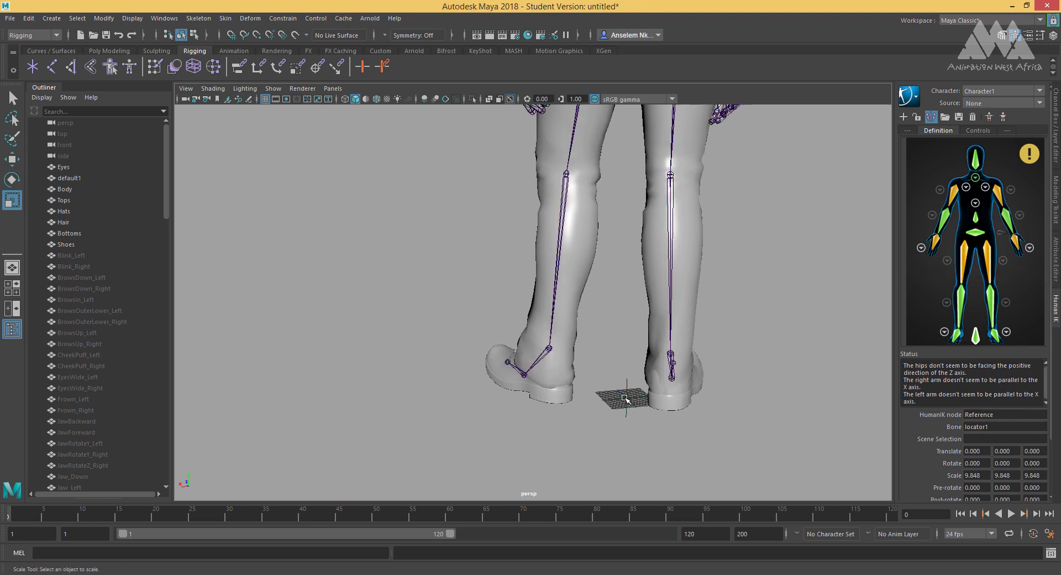
Set the Source of Character1 to Control Rig so HumanIK generates the controls.
left_click(597, 384)
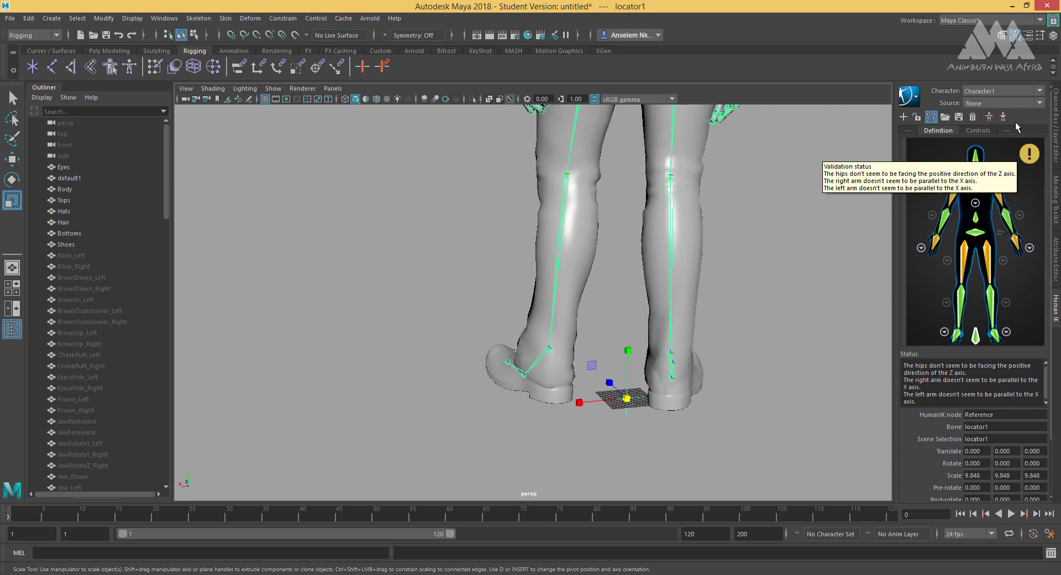
left_click(1014, 104)
left_click(975, 138)
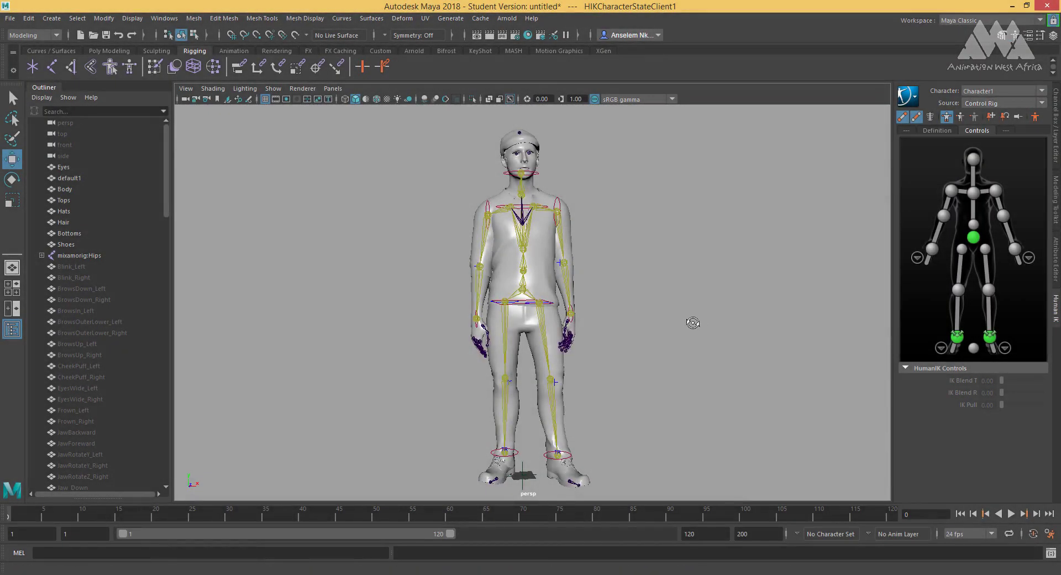
Rotate the left shoulder effector to raise the left arm away from the body, and clear the selection.
left_click_drag(691, 324, 695, 325, "alt")
left_click(553, 207)
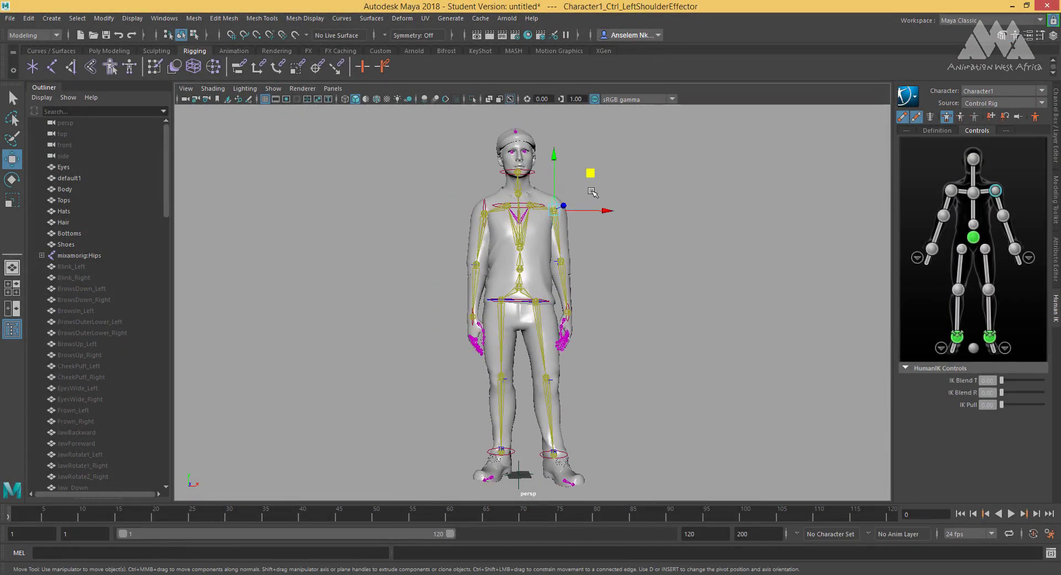
key("e")
left_click_drag(611, 194, 597, 159)
left_click(639, 232)
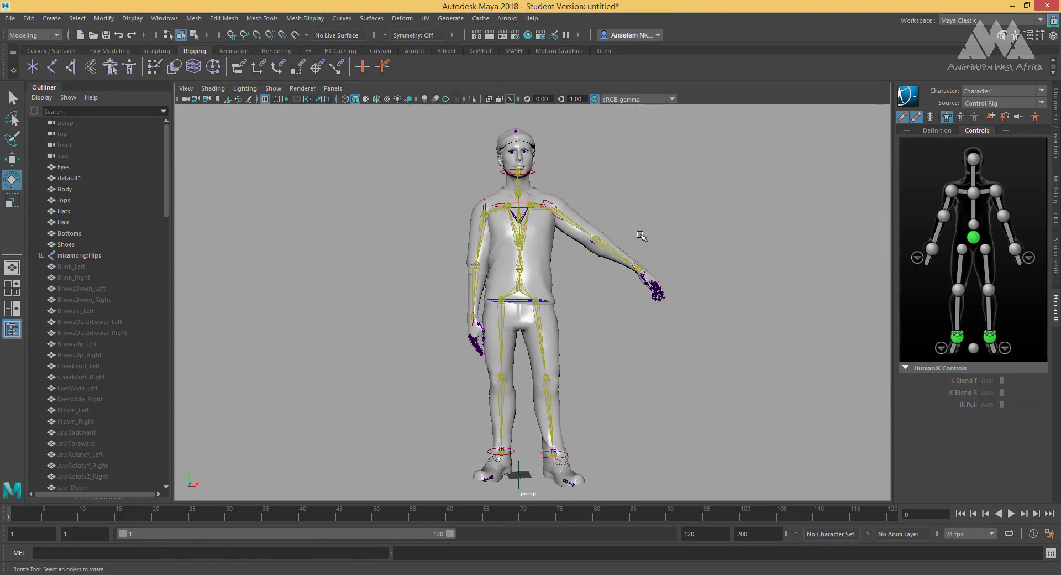
Toggle the viewport's X-ray joints display off and back on.
left_click(510, 100)
left_click_drag(610, 347, 608, 301, "alt")
left_click(510, 100)
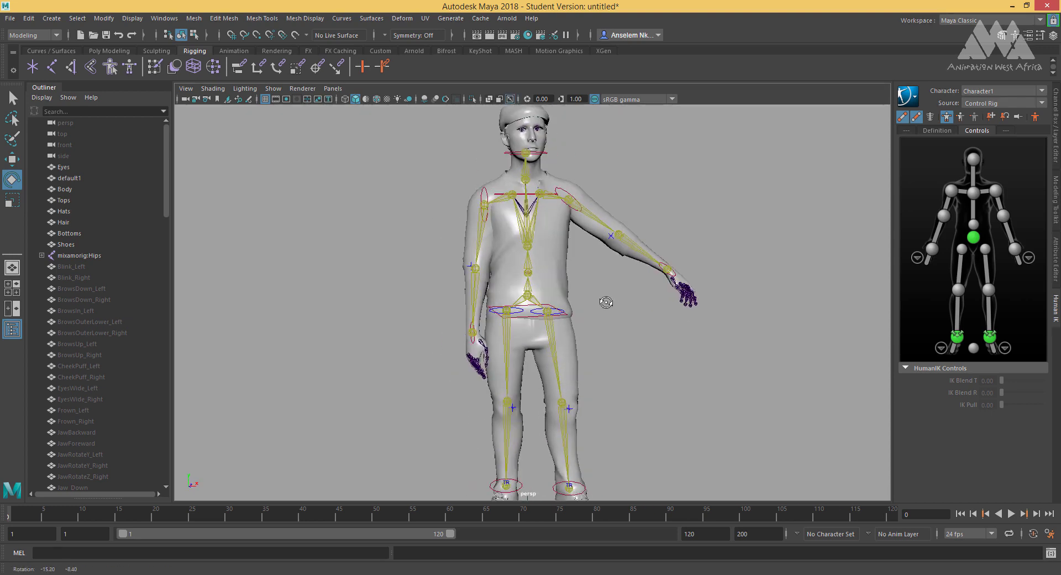
Hide the joints in the viewport to view only the mesh and controls, and show them again.
left_click(272, 89)
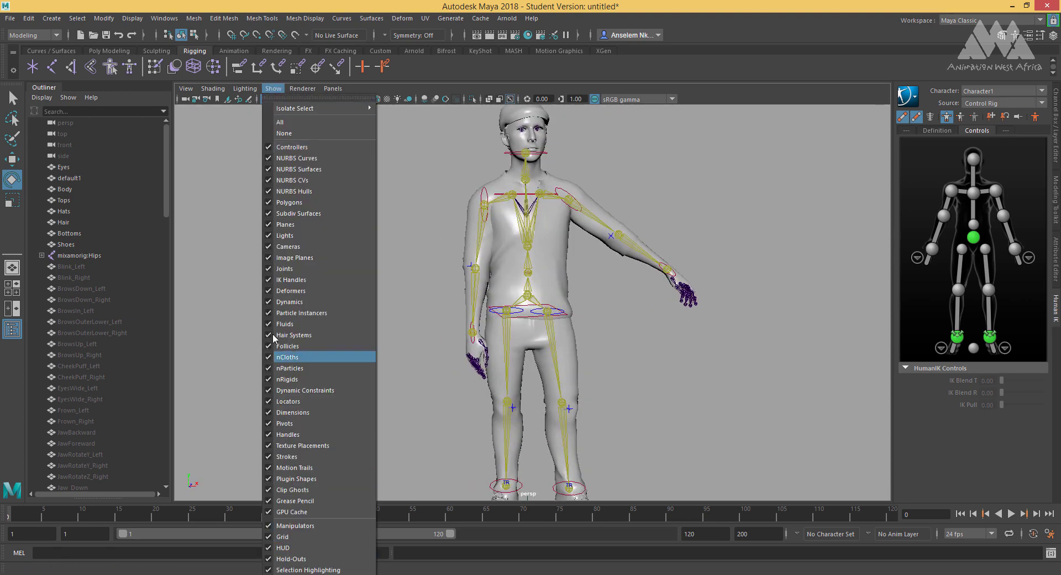
left_click(284, 269)
left_click_drag(452, 359, 416, 354, "alt")
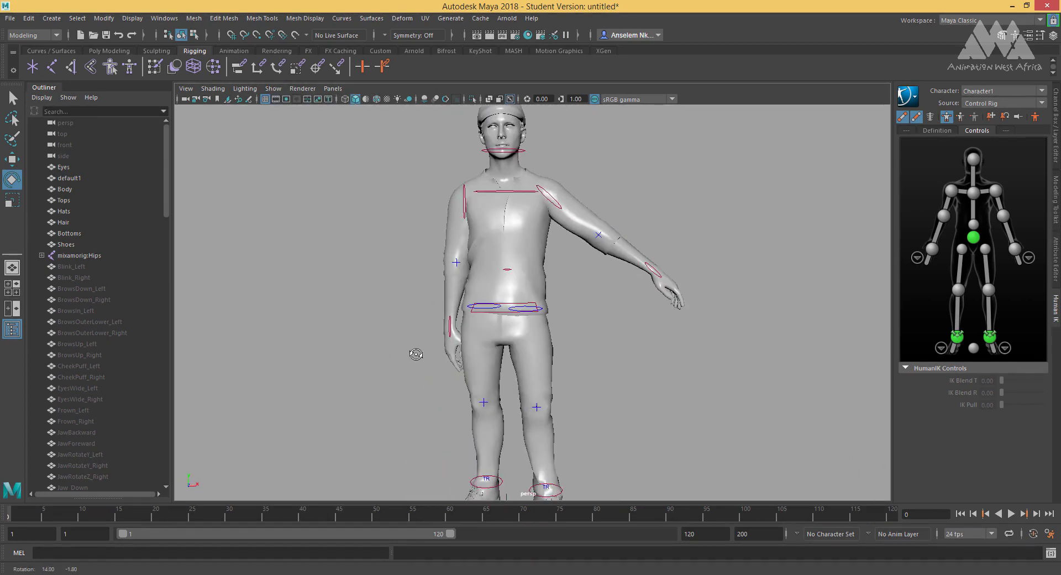
left_click(273, 90)
left_click(284, 268)
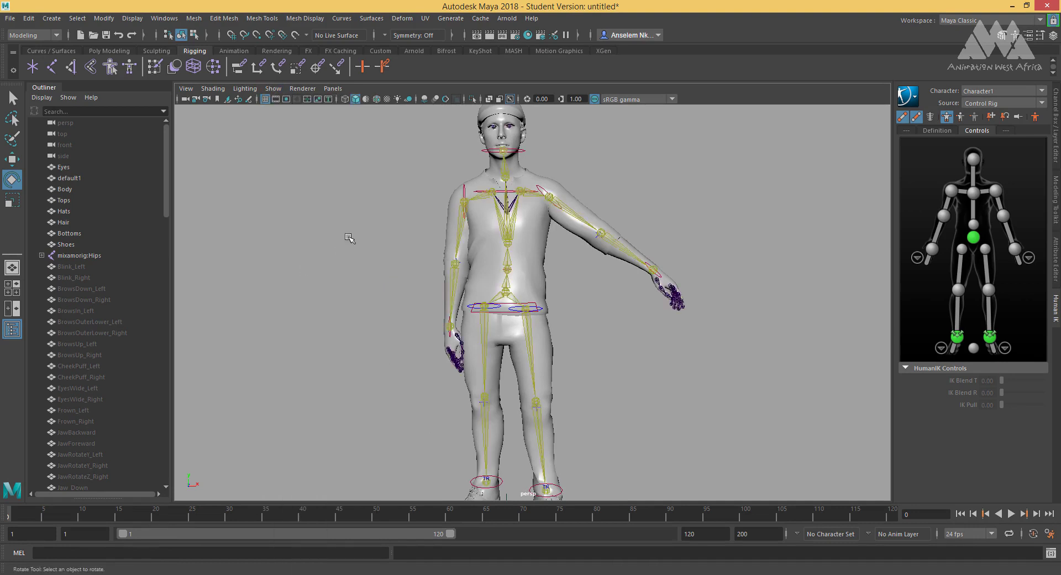
Turn off joint selection in the object selection masks, and test by picking the Tops mesh.
left_click(208, 35)
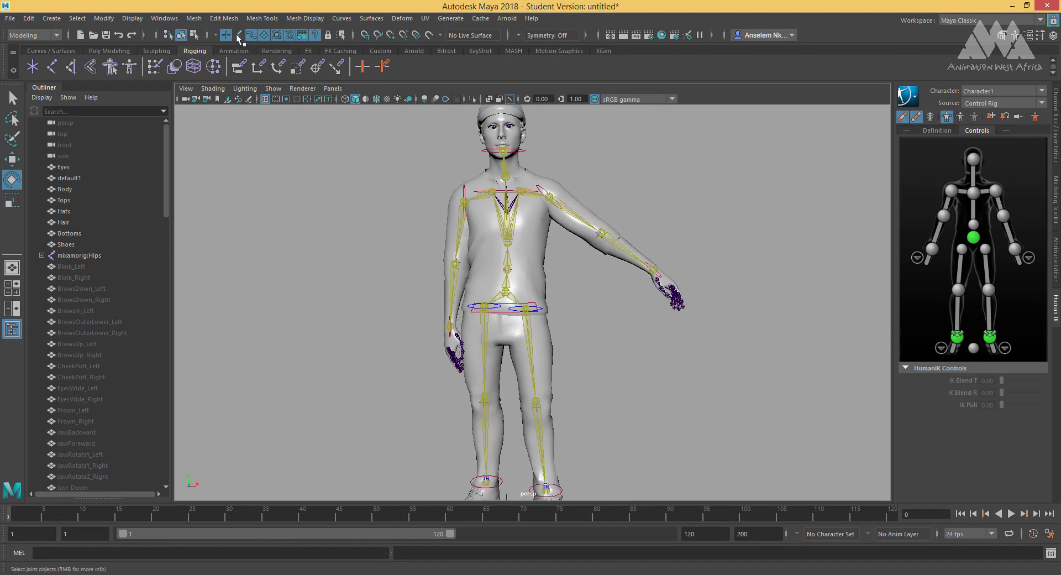
left_click(511, 206)
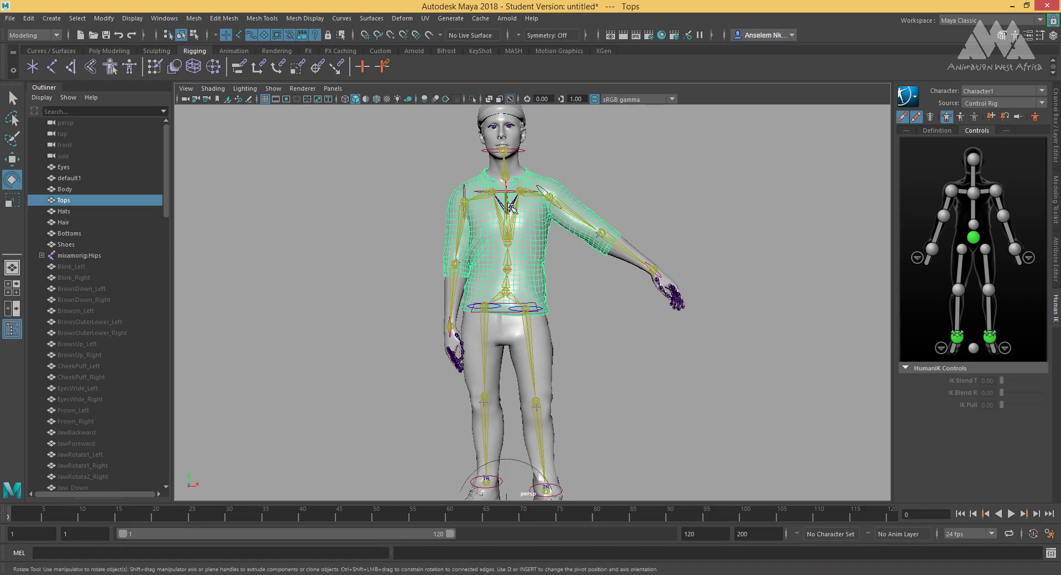
key("f")
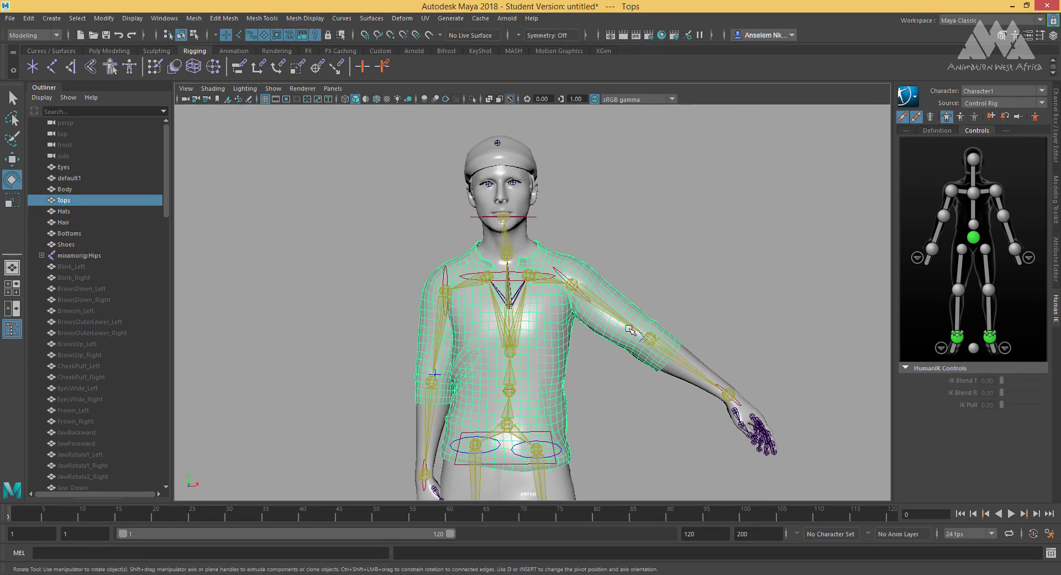
left_click(751, 324)
scroll(766, 382, "down", 3)
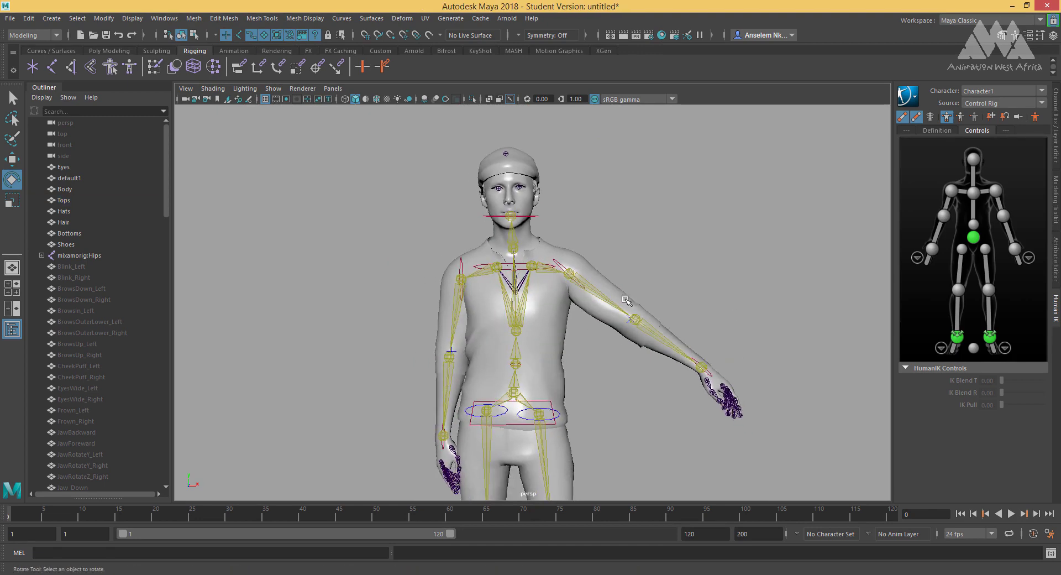
Rotate the left shoulder effector to adjust the raised left arm.
left_click(562, 270)
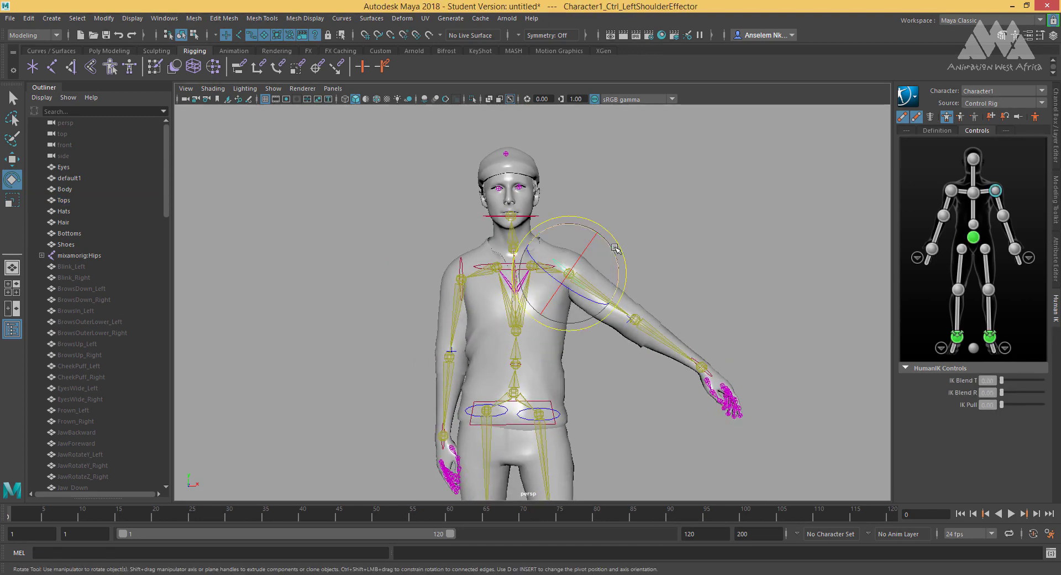
left_click_drag(609, 258, 637, 303)
scroll(624, 405, "down", 2)
scroll(630, 407, "up", 3)
left_click_drag(676, 421, 635, 421, "alt")
Turn off surface selection in the object selection masks, and test by picking on the torso mesh.
left_click(616, 388)
left_click(616, 388)
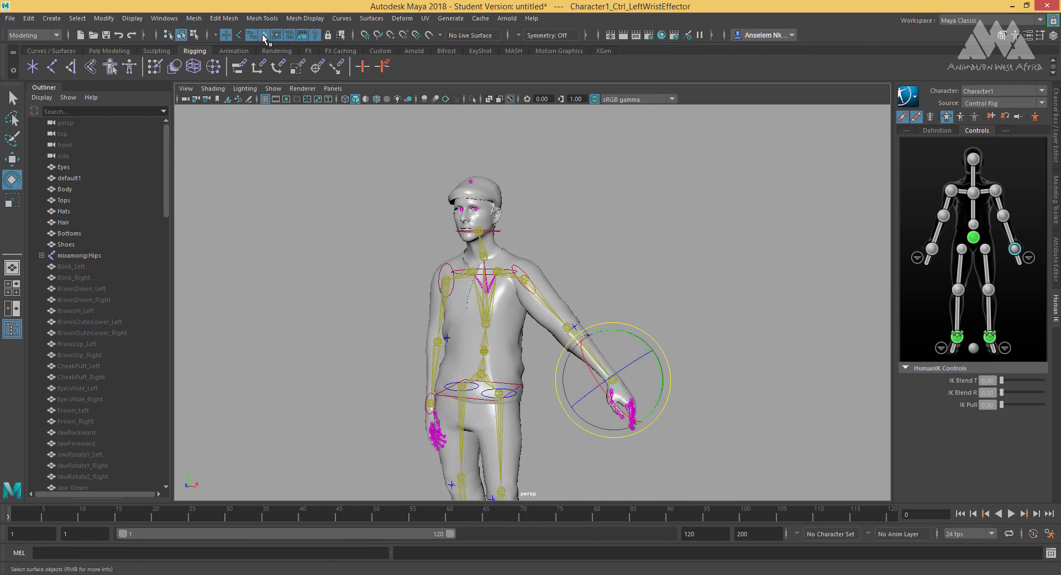
left_click(510, 306)
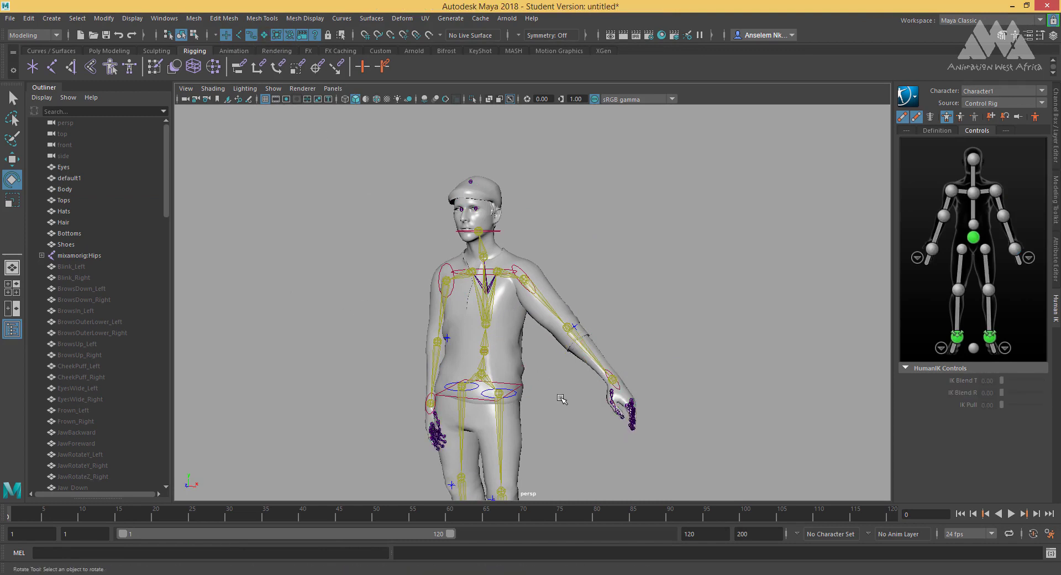
Try moving the left wrist effector with the Move tool in Full Body mode, and undo the move.
middle_click_drag(572, 401, 576, 369, "alt")
scroll(576, 369, "up", 1)
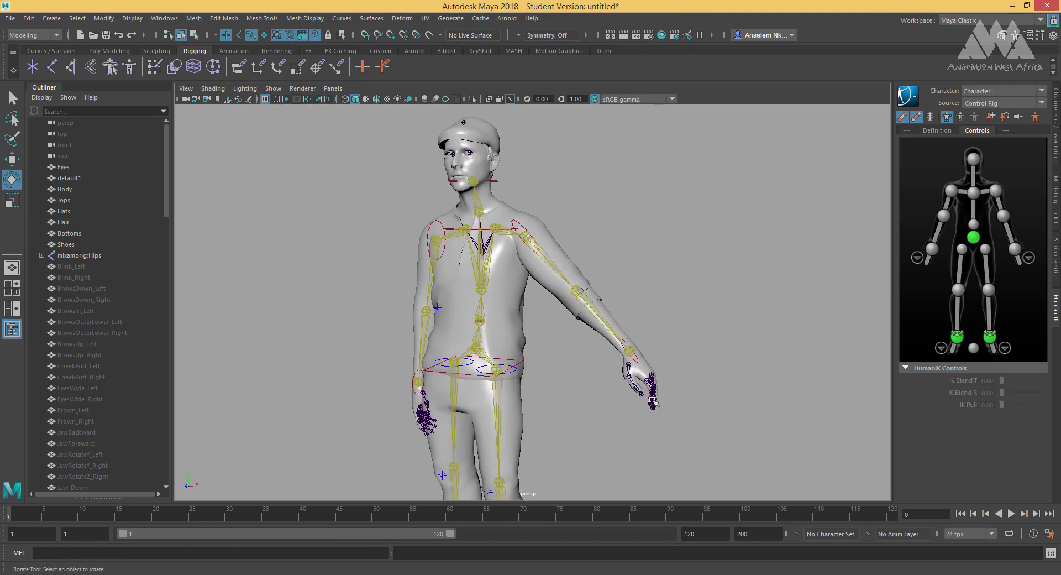
left_click(633, 361)
key("w")
left_click_drag(686, 435, 663, 436, "alt")
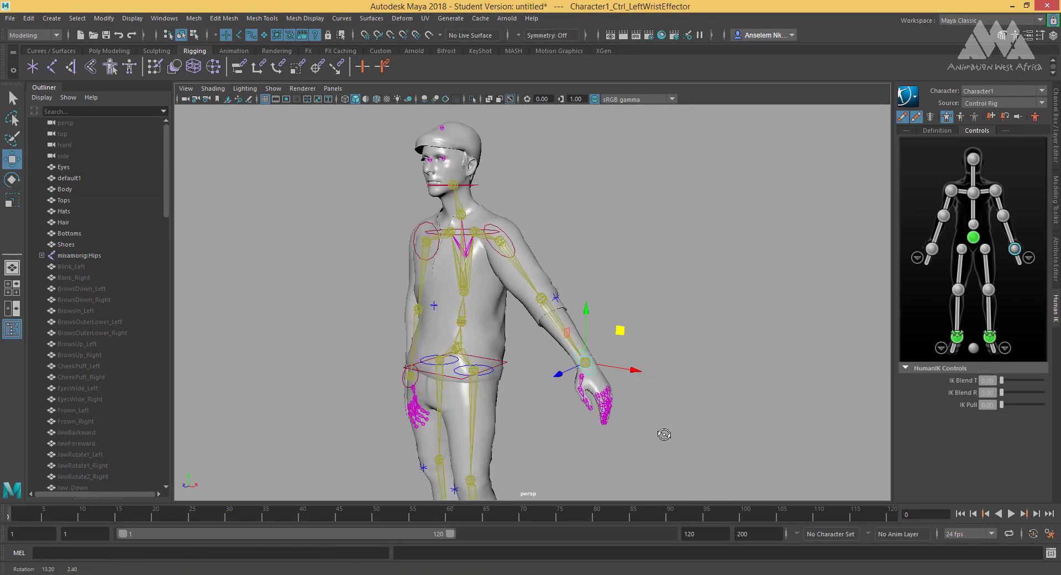
left_click_drag(567, 334, 564, 276)
key("ctrl+z")
Switch to Body Part mode and move the left wrist effector to bend the left arm.
left_click_drag(544, 418, 624, 390, "alt")
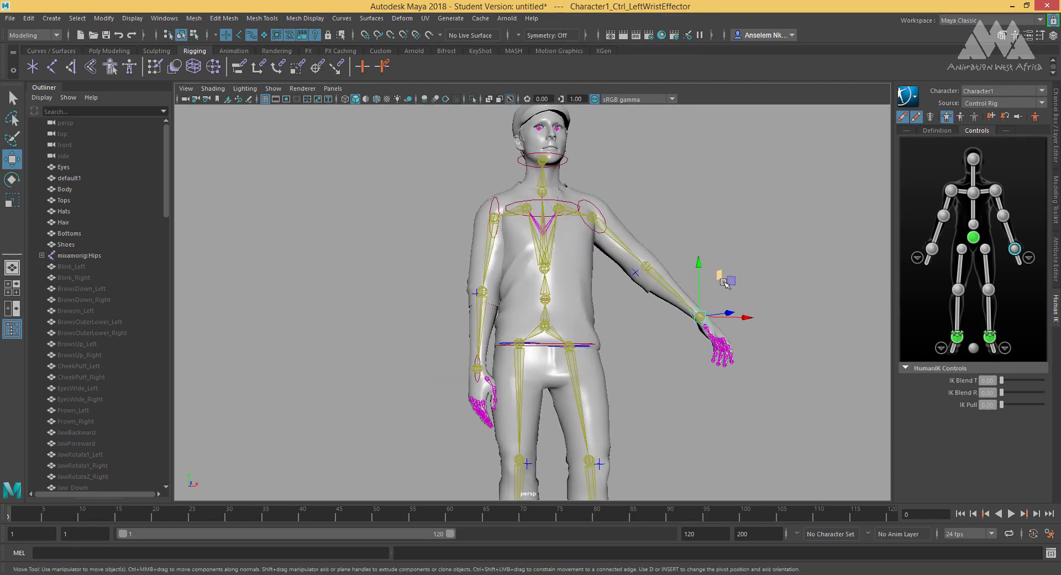
left_click_drag(726, 283, 718, 256)
left_click(960, 116)
left_click_drag(744, 414, 715, 402, "alt")
left_click_drag(640, 289, 600, 288)
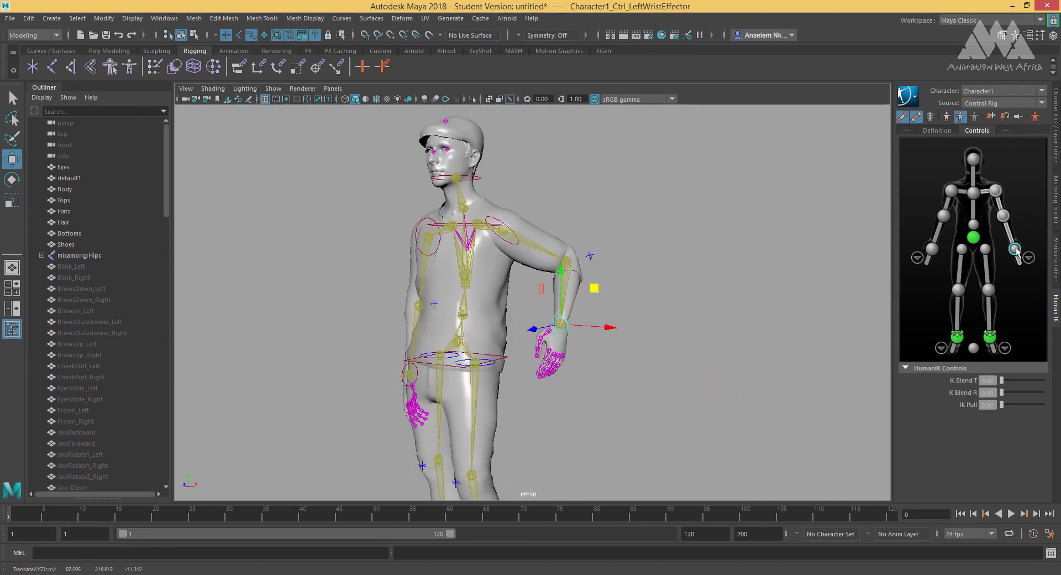
Pin the left wrist's translation and rotation, and move the left elbow effector slightly inward.
left_click(1005, 118)
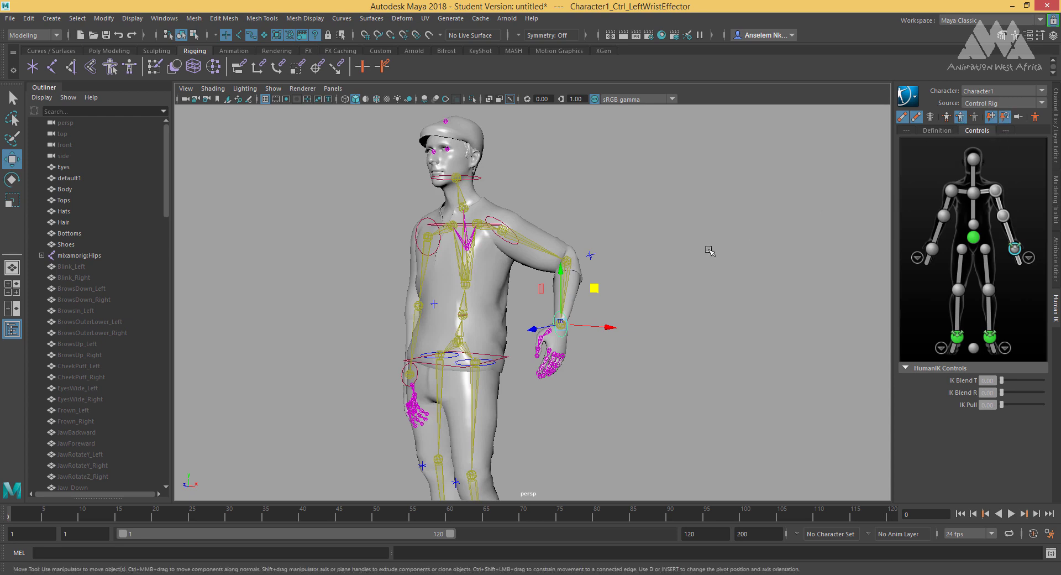
left_click(584, 263)
left_click(590, 255)
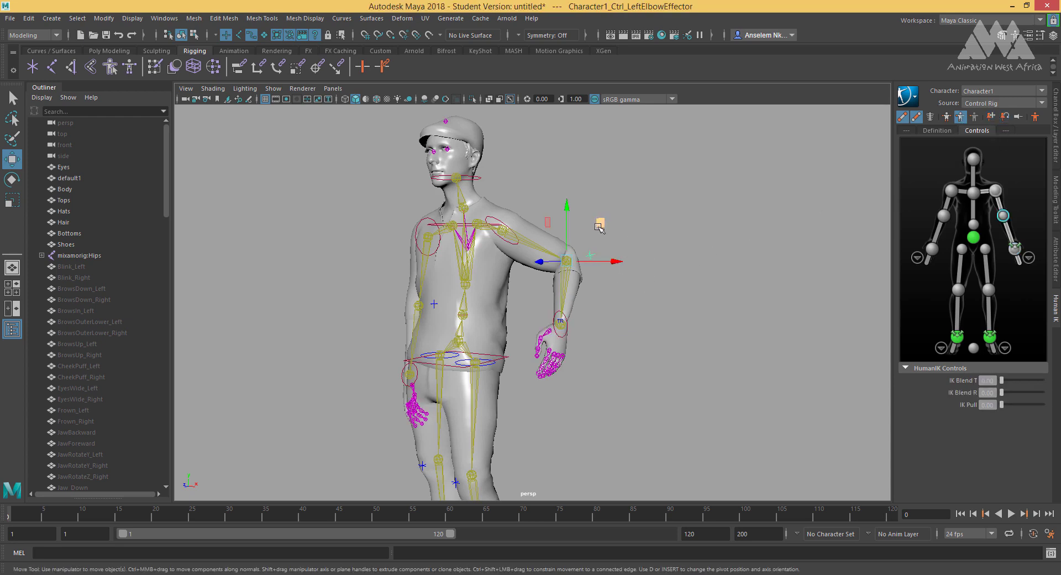
left_click_drag(666, 325, 630, 275, "alt")
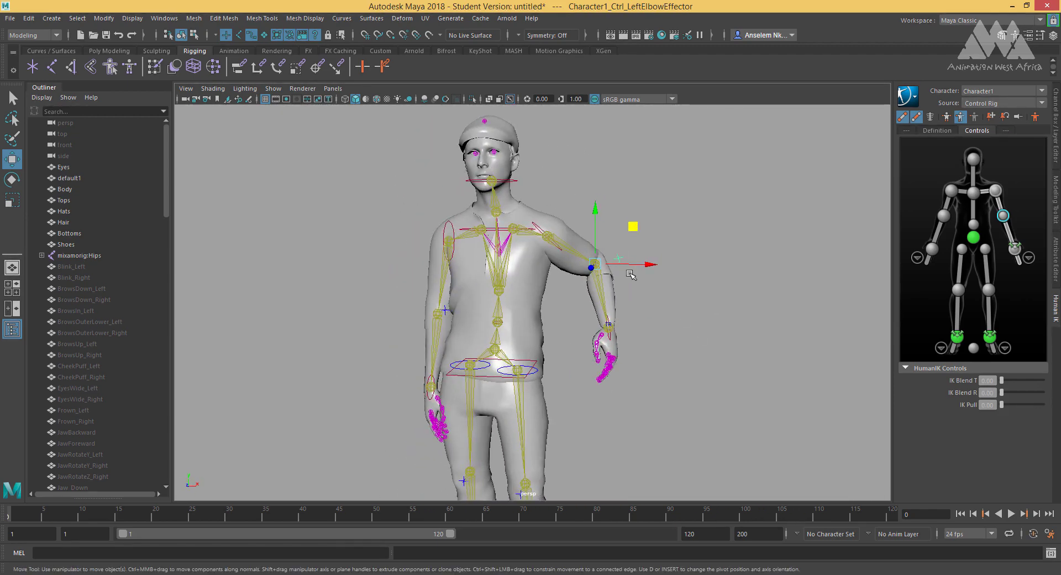
left_click_drag(635, 228, 618, 277)
Rotate the left wrist effector to turn the hand toward the front of the character.
left_click(611, 337)
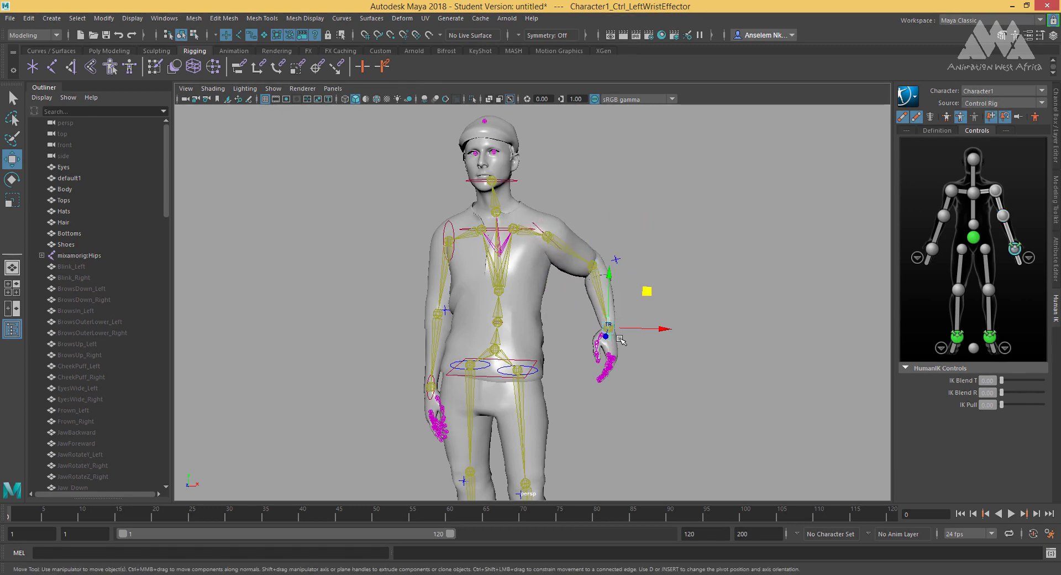
key("e")
left_click_drag(635, 380, 618, 385)
left_click_drag(665, 340, 565, 275)
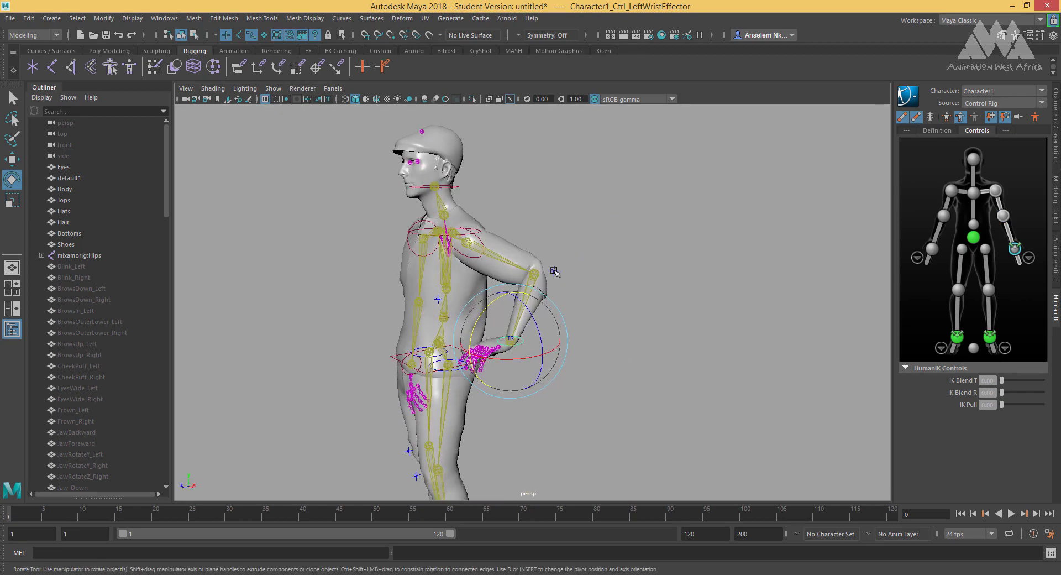
Move the left elbow effector down toward the side of the torso.
left_click(534, 273)
key("w")
left_click_drag(557, 239, 542, 298)
Rotate the head effector to turn and tilt the character's head slightly.
left_click_drag(523, 384, 612, 374, "alt")
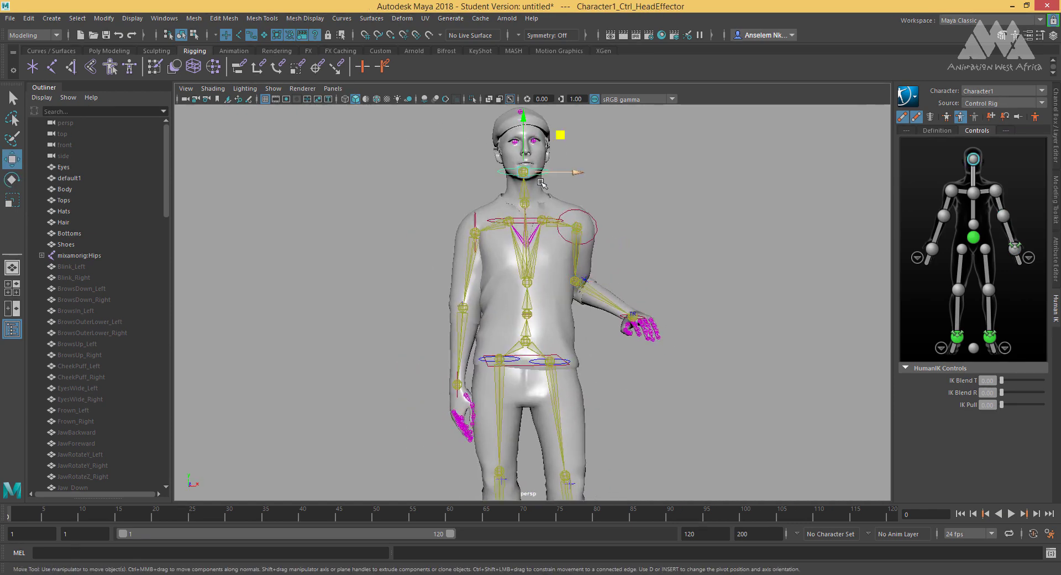
key("e")
left_click_drag(545, 182, 540, 299)
left_click_drag(523, 173, 525, 174)
Move the left wrist effector to hold the forearm out in front of the waist, and remove its translation and rotation pins.
left_click(641, 319)
key("w")
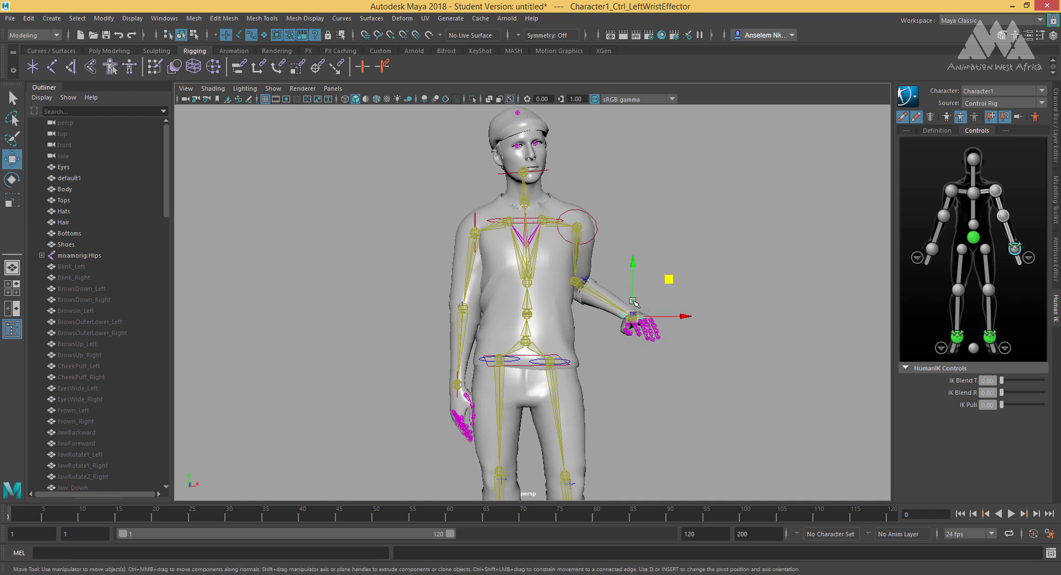
left_click_drag(633, 285, 648, 322)
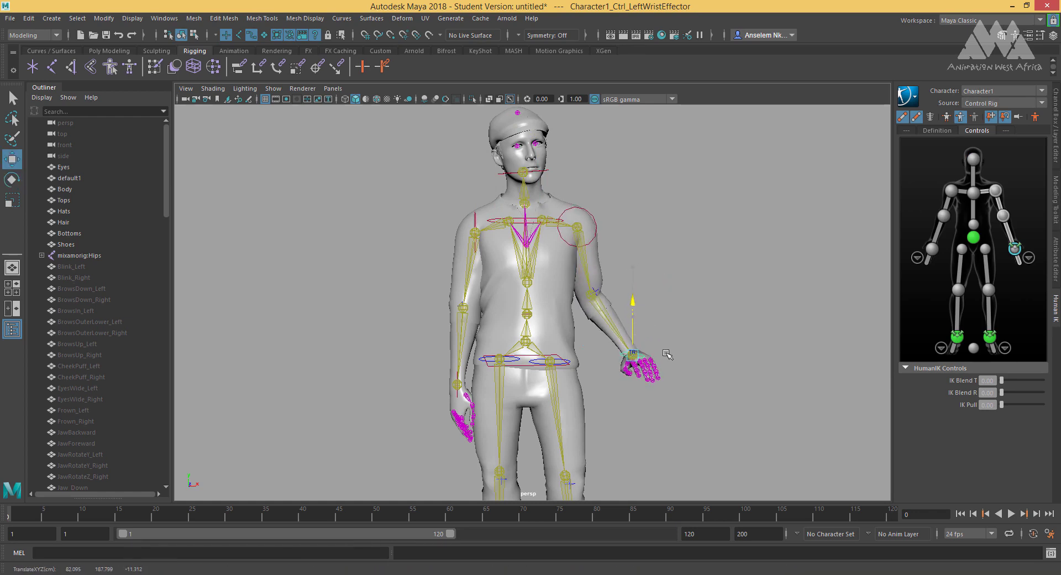
left_click_drag(679, 364, 611, 371, "alt")
left_click_drag(475, 313, 410, 257)
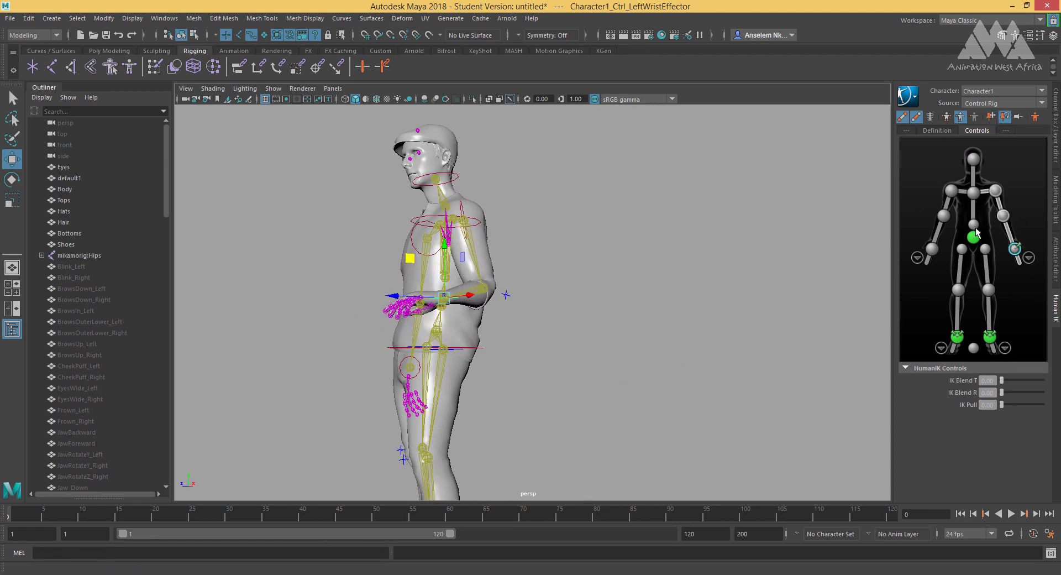
left_click(1006, 117)
left_click_drag(680, 308, 556, 273, "alt")
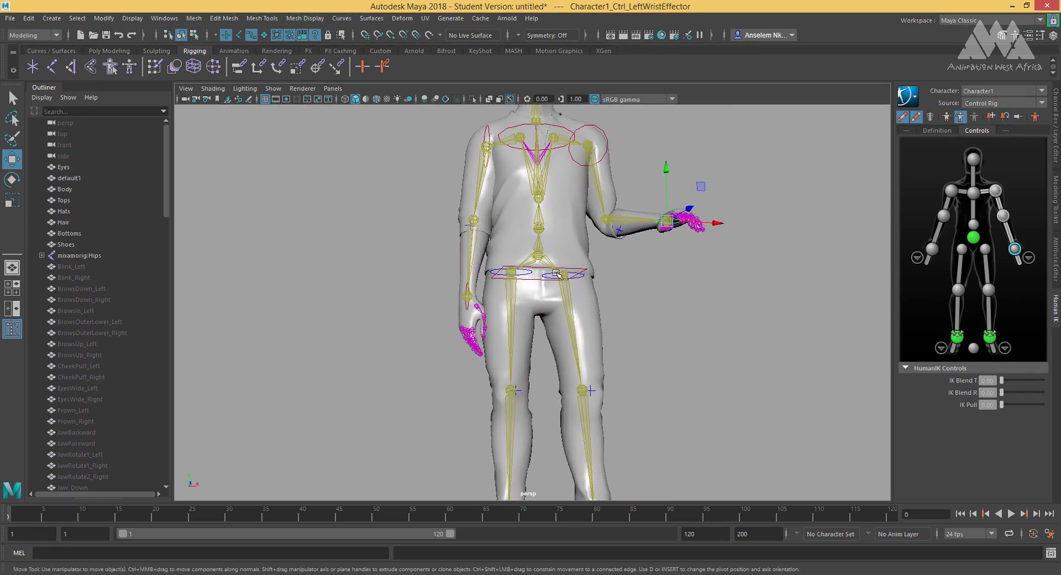
Switch to Full Body mode, try moving the hips effector, and undo the move.
left_click(947, 119)
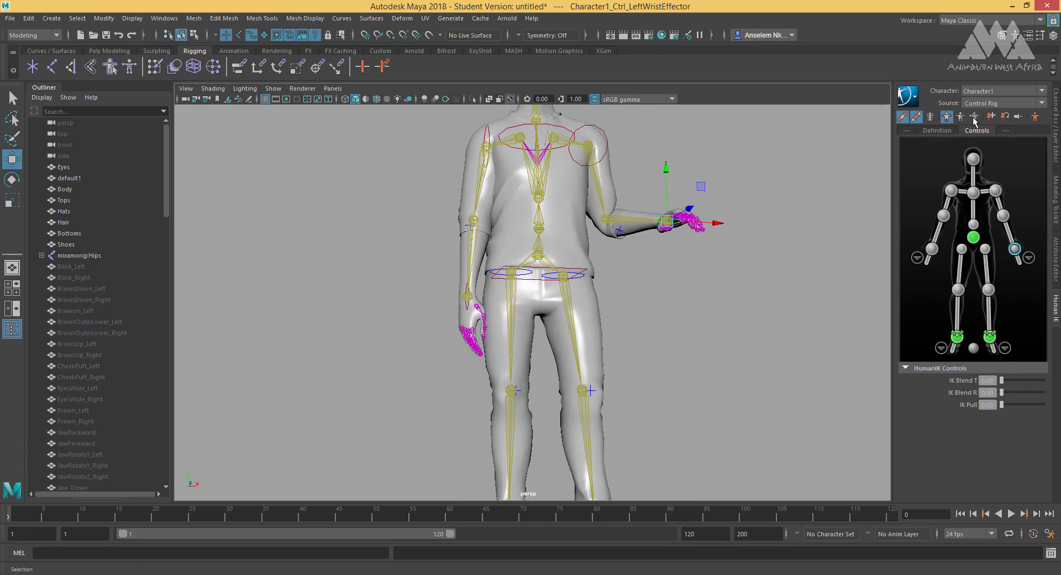
left_click(566, 269)
left_click_drag(650, 340, 661, 379, "alt")
right_click_drag(661, 379, 578, 345, "alt")
left_click_drag(531, 284, 598, 277)
key("ctrl+z")
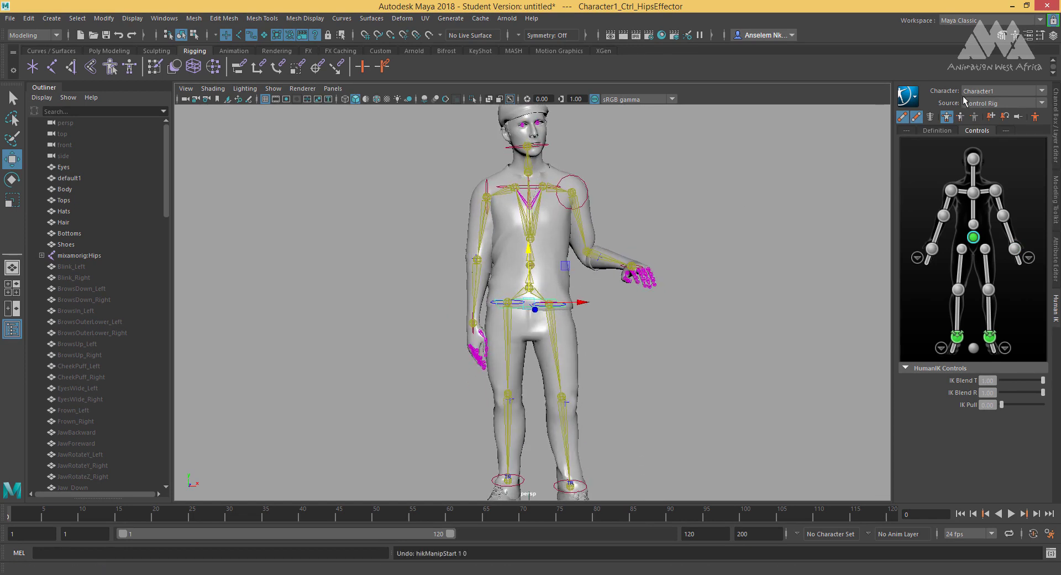
Switch to Body Part mode, rotate the left shoulder effector to swing the bent arm outward, and clear the selection.
left_click(961, 118)
left_click(579, 183)
key("e")
left_click_drag(558, 223, 639, 362)
right_click_drag(640, 362, 561, 378, "alt")
left_click_drag(561, 379, 540, 369, "alt")
right_click_drag(541, 369, 627, 414, "alt")
middle_click_drag(631, 344, 655, 443, "alt")
left_click_drag(624, 420, 663, 375, "alt")
middle_click_drag(693, 366, 679, 407, "alt")
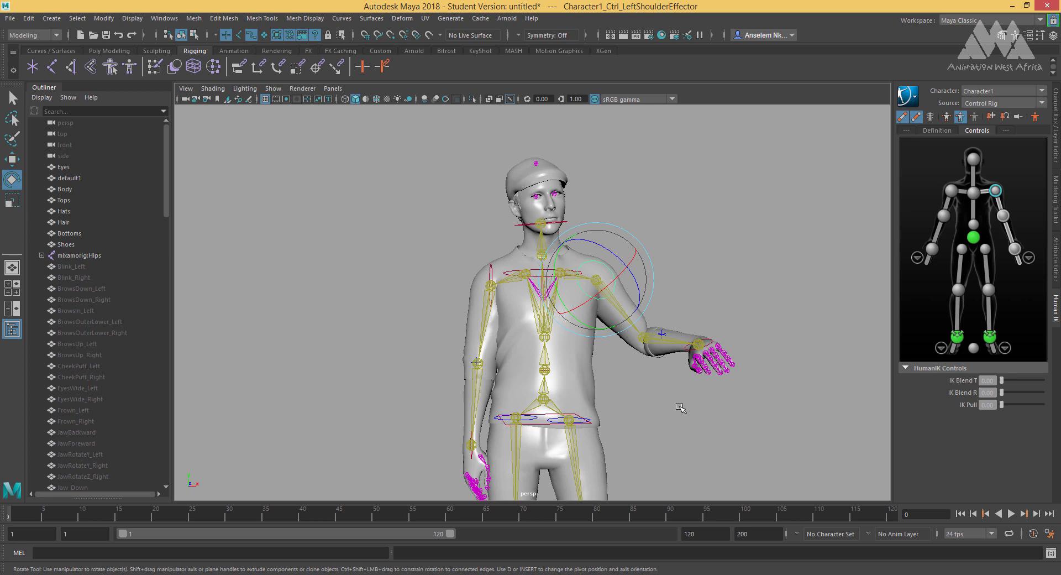
left_click(722, 251)
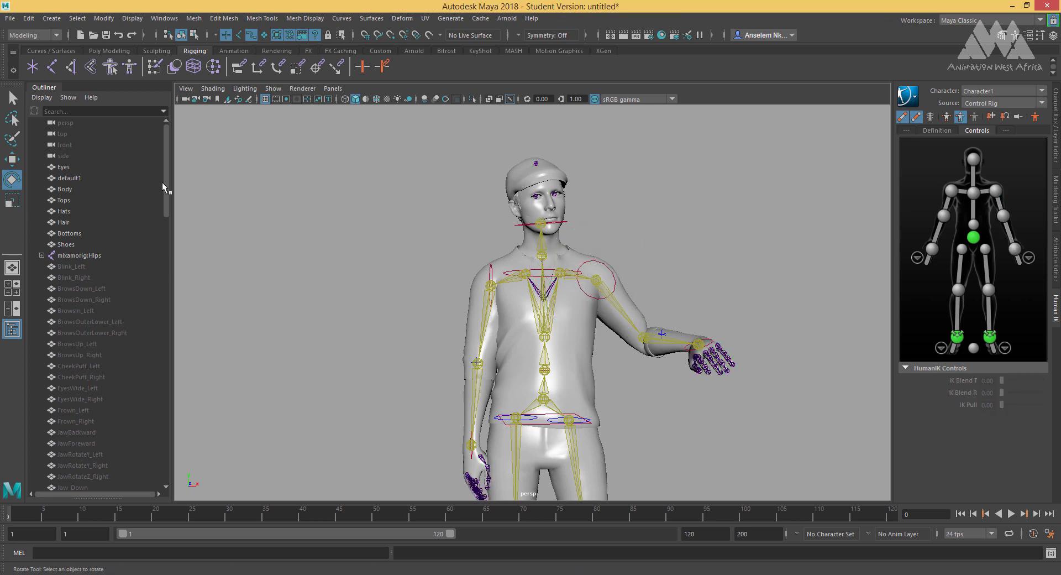
Look through the hidden facial blend shape meshes in the Outliner down to locator1 and Character1_Ctrl_Reference.
left_click_drag(164, 177, 168, 246)
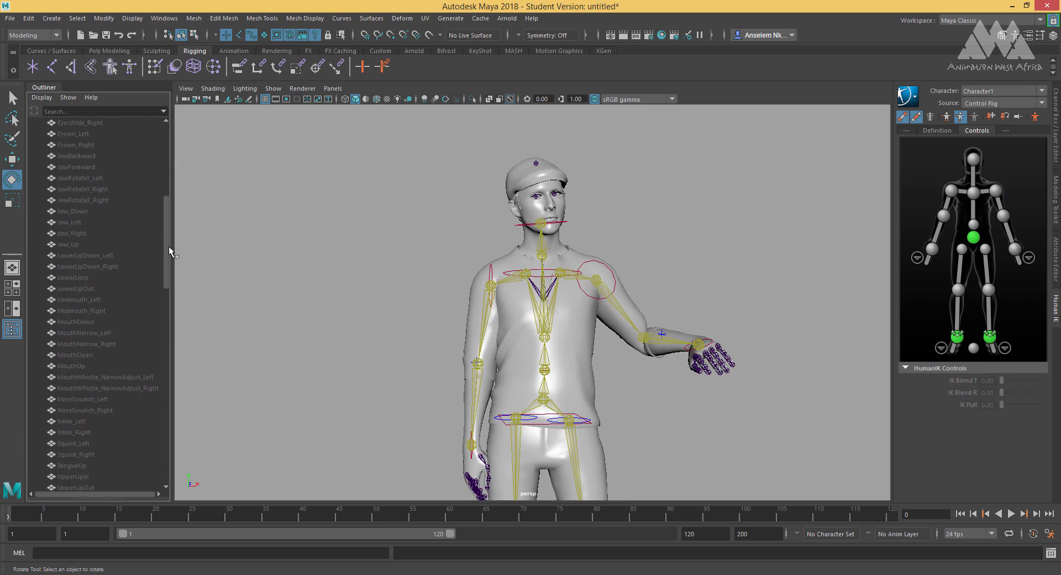
left_click(57, 214)
left_click(64, 255)
left_click(65, 310)
left_click(72, 387)
scroll(88, 326, "down", 15)
scroll(73, 337, "down", 4)
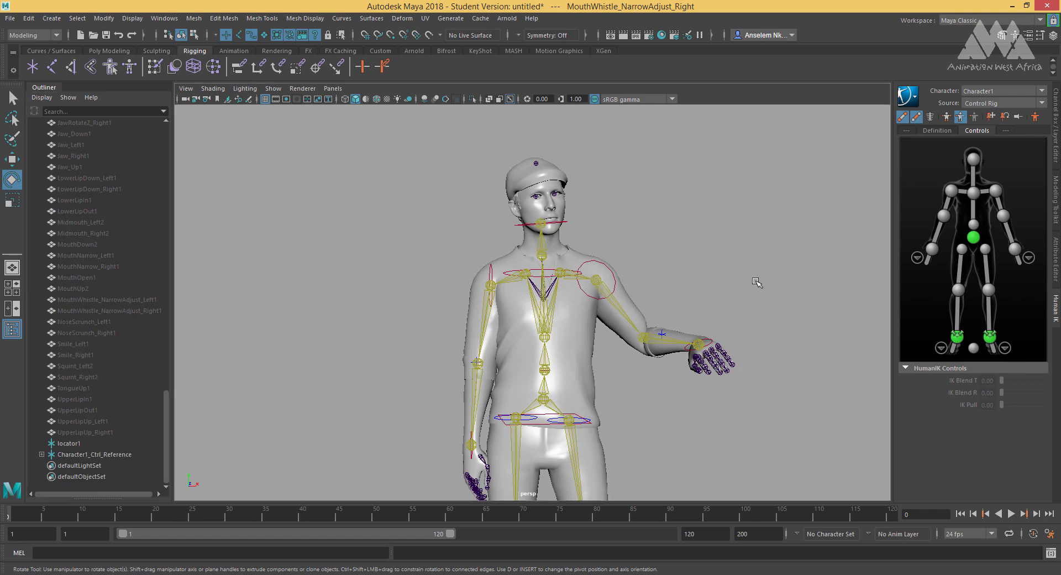
Play the timeline from the first frame to check the posed character, and stop playback.
left_click_drag(748, 281, 752, 349, "alt")
right_click_drag(752, 350, 673, 341, "alt")
middle_click_drag(672, 341, 734, 300, "alt")
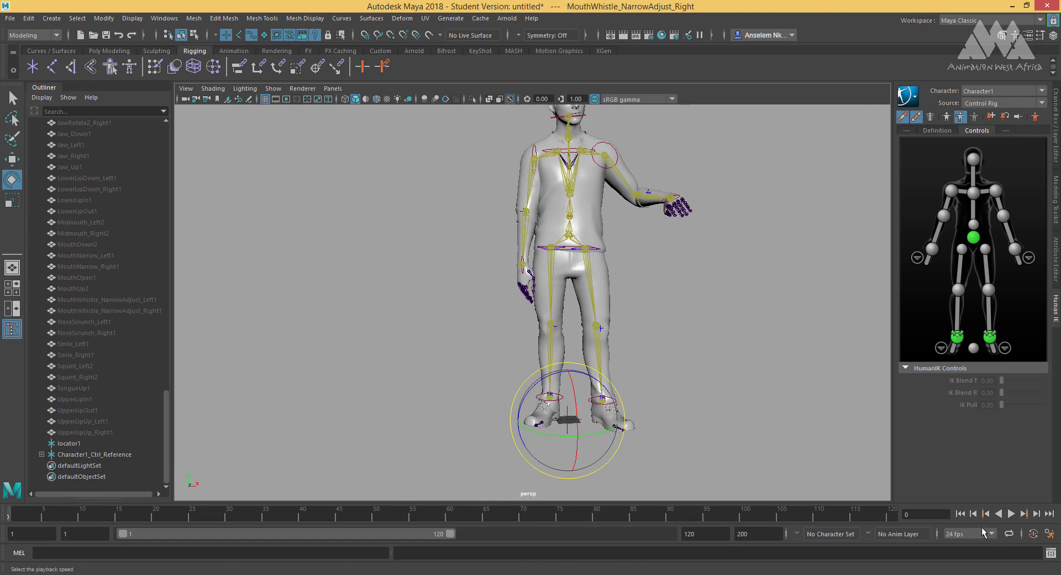
left_click(962, 515)
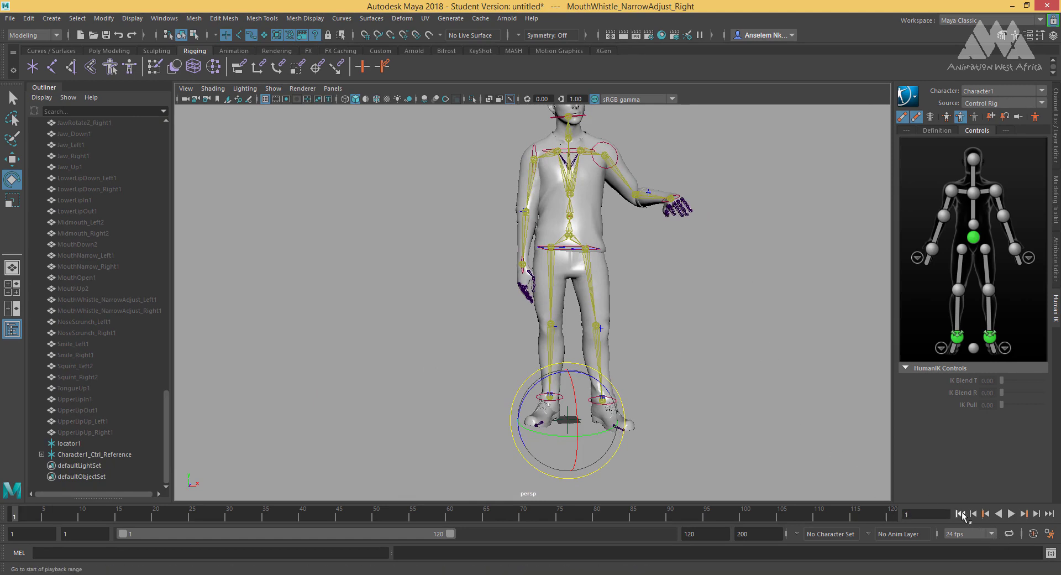
middle_click_drag(708, 345, 651, 395, "alt")
right_click_drag(651, 395, 633, 381, "alt")
left_click_drag(632, 382, 663, 380, "alt")
left_click(1009, 513)
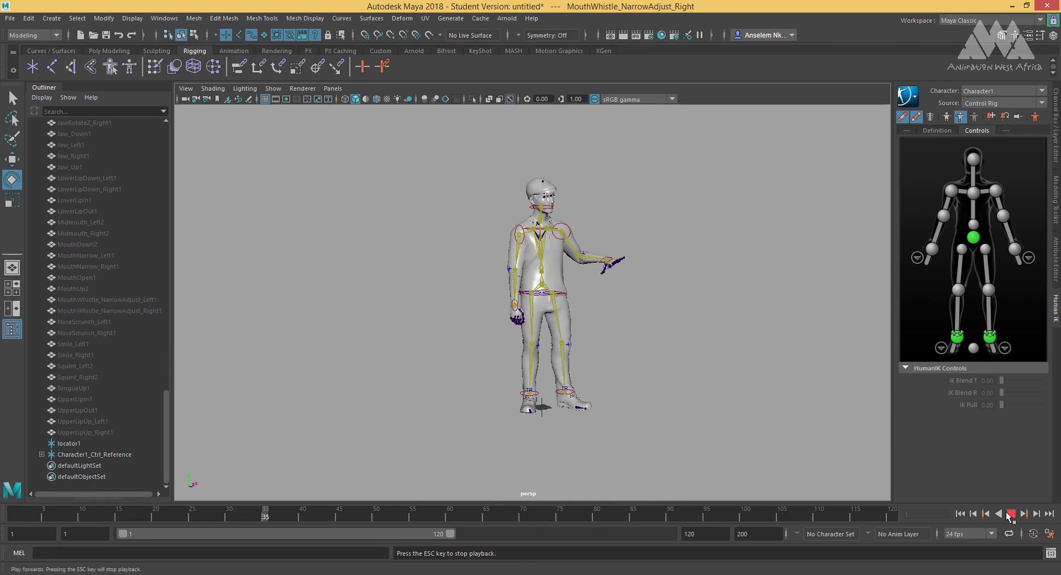
right_click_drag(628, 332, 665, 355, "alt")
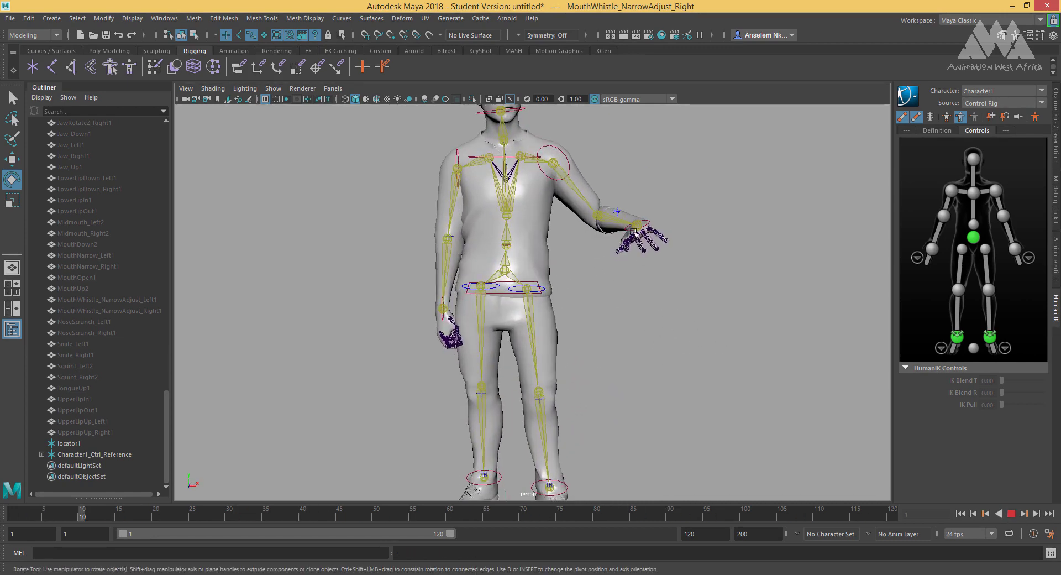
key("Escape")
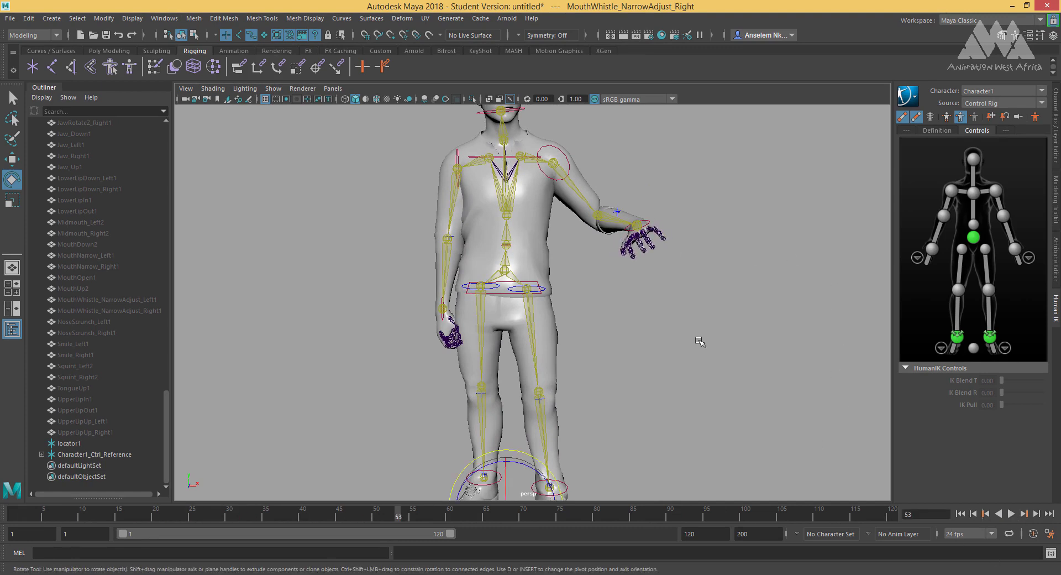
Undo the left arm effector moves and rotations until the arm hangs at the character's side, and clear the selection.
key("ctrl+z")
key("ctrl+z")
key("ctrl+z")
key("ctrl+z")
key("ctrl+z")
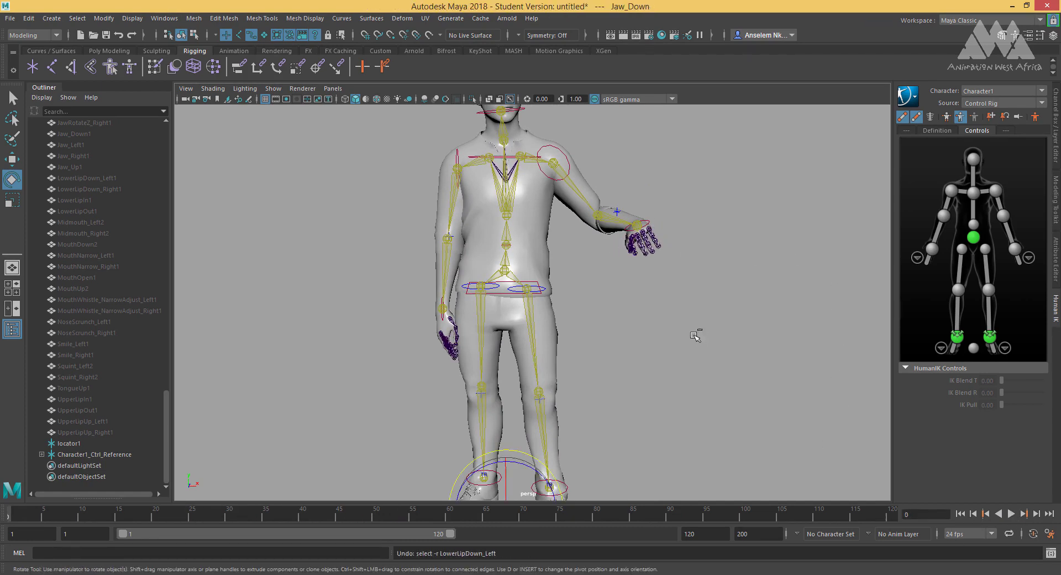
key("ctrl+z")
key("ctrl+z")
key("ctrl+z")
key("ctrl+z")
key("ctrl+z")
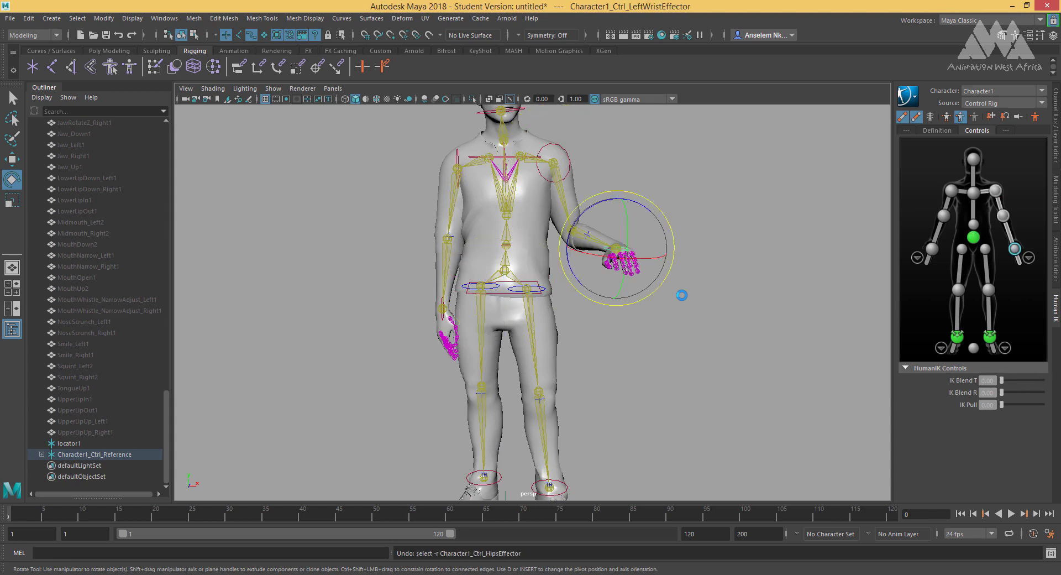
key("ctrl+z")
key("ctrl+z")
key("ctrl+z")
key("ctrl+z")
key("ctrl+z")
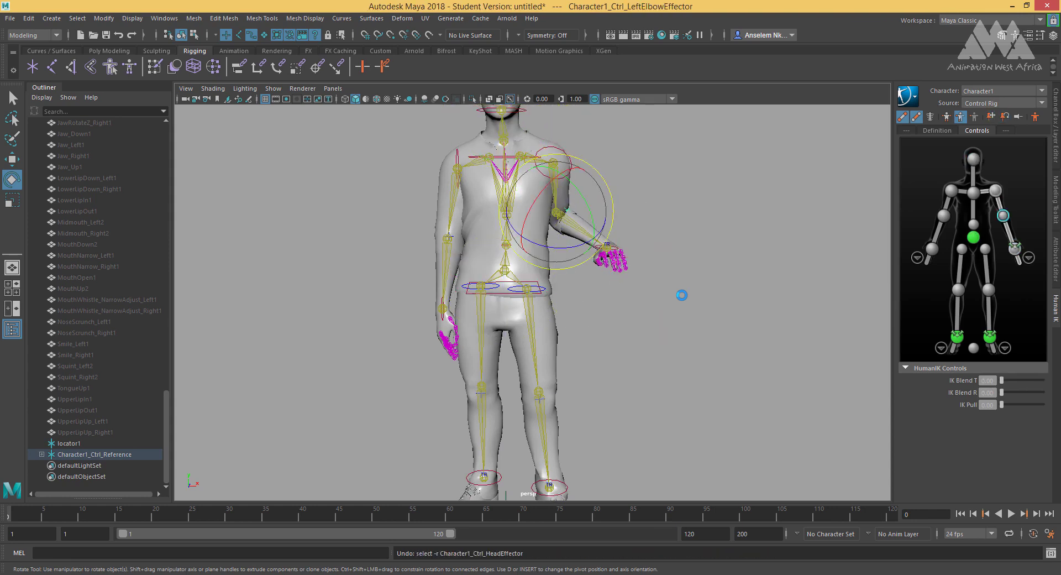
key("ctrl+z")
key("ctrl+z")
key("ctrl+z")
key("ctrl+z")
key("ctrl+z")
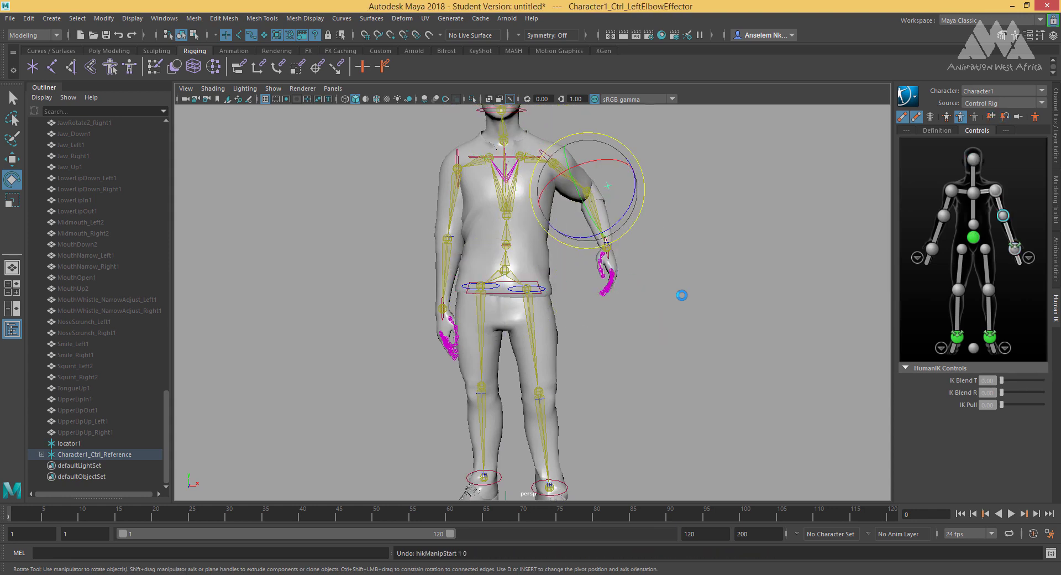
key("ctrl+z")
key("ctrl+z")
key("ctrl+z")
key("ctrl+z")
key("ctrl+z")
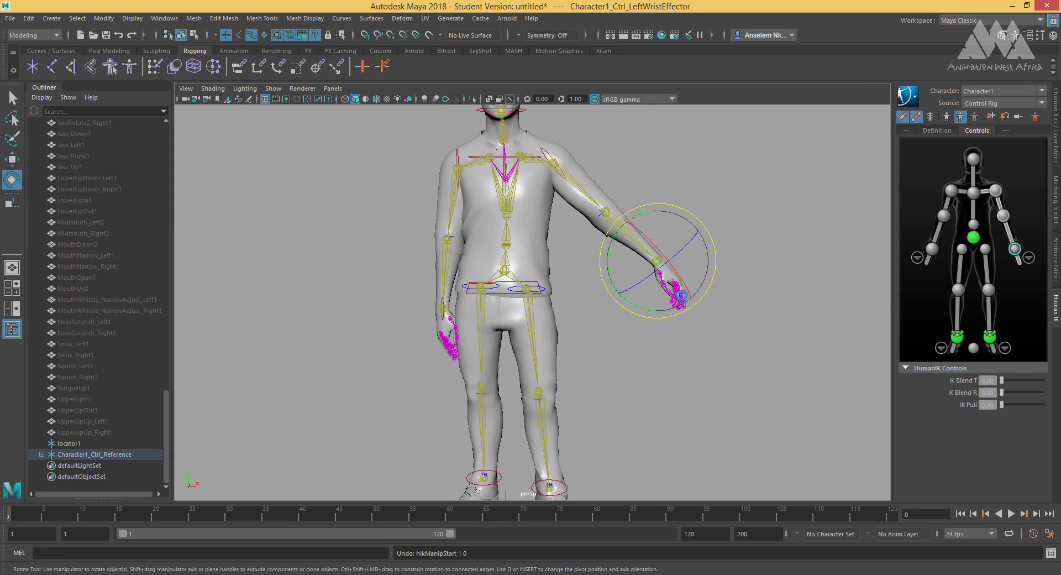
key("ctrl+z")
key("ctrl+z")
key("ctrl+z")
key("ctrl+z")
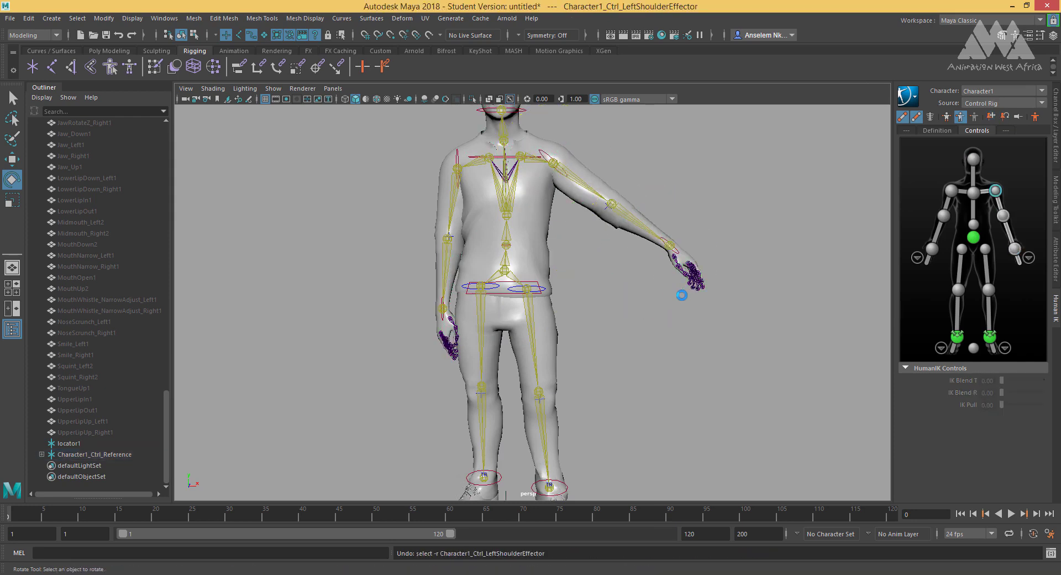
key("ctrl+z")
key("ctrl+z")
key("ctrl+z")
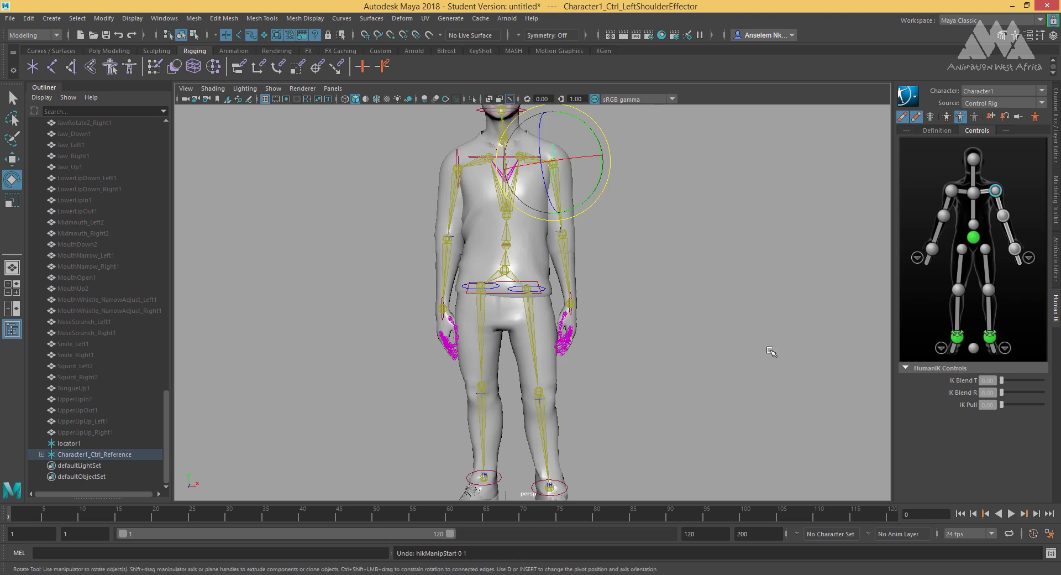
left_click_drag(737, 388, 721, 401)
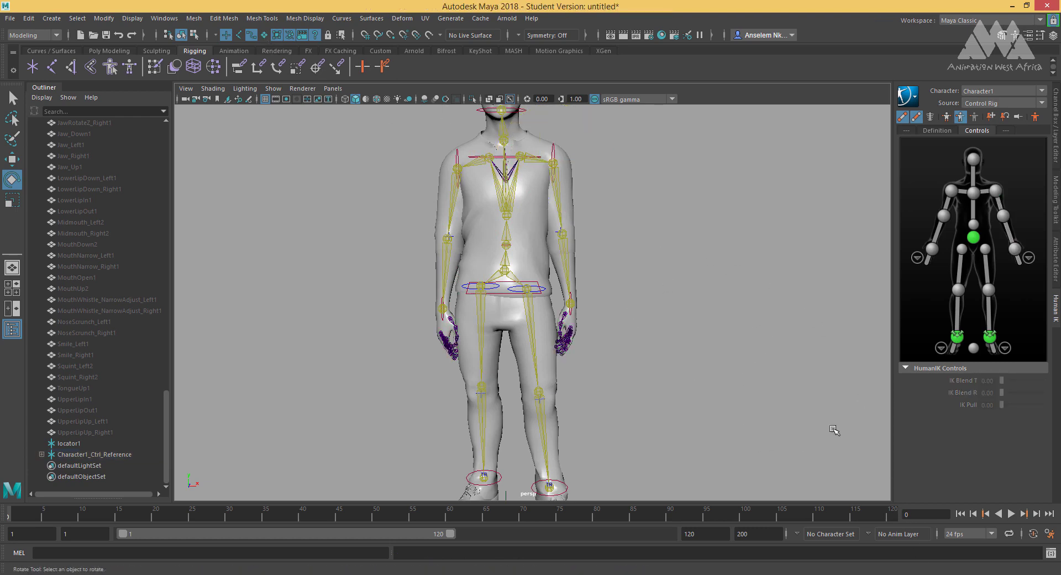
Turn off the X-Ray Joints display in the perspective view.
left_click(510, 100)
left_click_drag(666, 298, 639, 293, "alt")
right_click_drag(640, 294, 598, 337, "alt")
mouse_move(597, 336)
left_mouse_down("alt")
mouse_move(561, 330)
mouse_move(569, 322)
mouse_move(598, 342)
left_mouse_up("alt")
Create a polygon plane under the character's feet, scale it up evenly into a large ground floor, and deselect it.
right_click(625, 310, "shift")
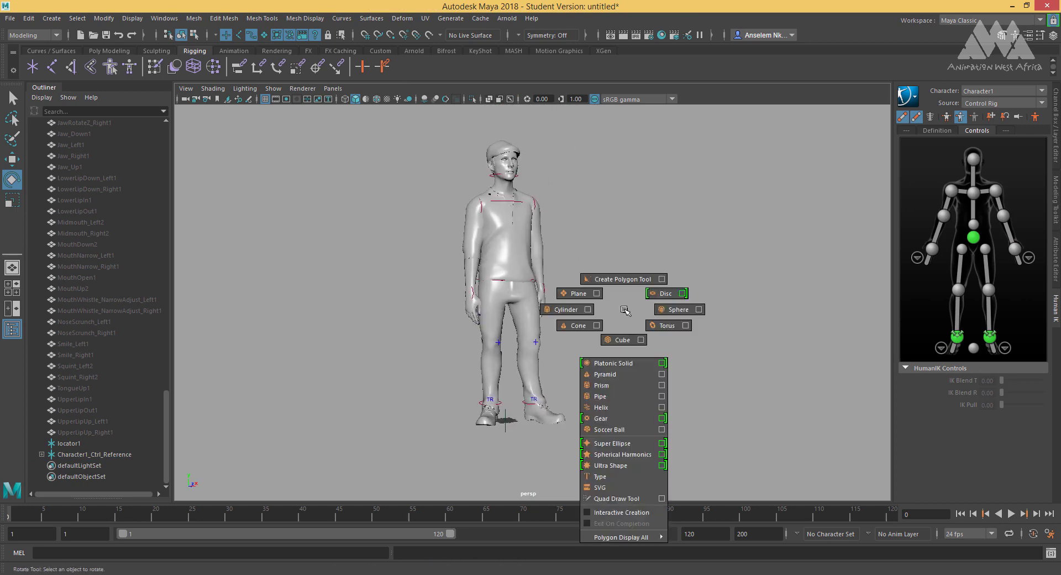
left_click(577, 293)
key("r")
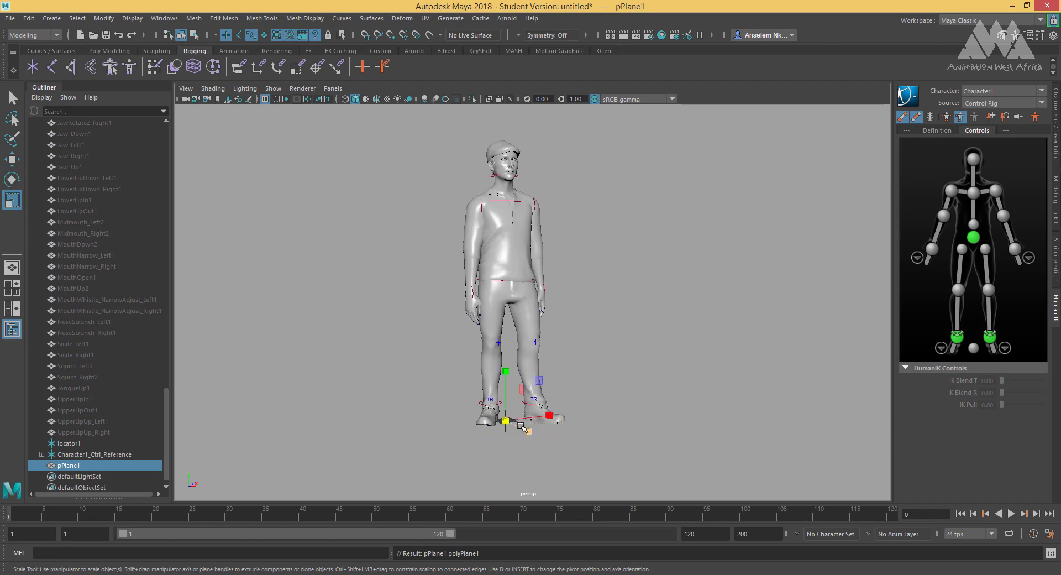
left_click_drag(505, 420, 946, 353)
left_click_drag(774, 331, 661, 384, "alt")
left_click(673, 313)
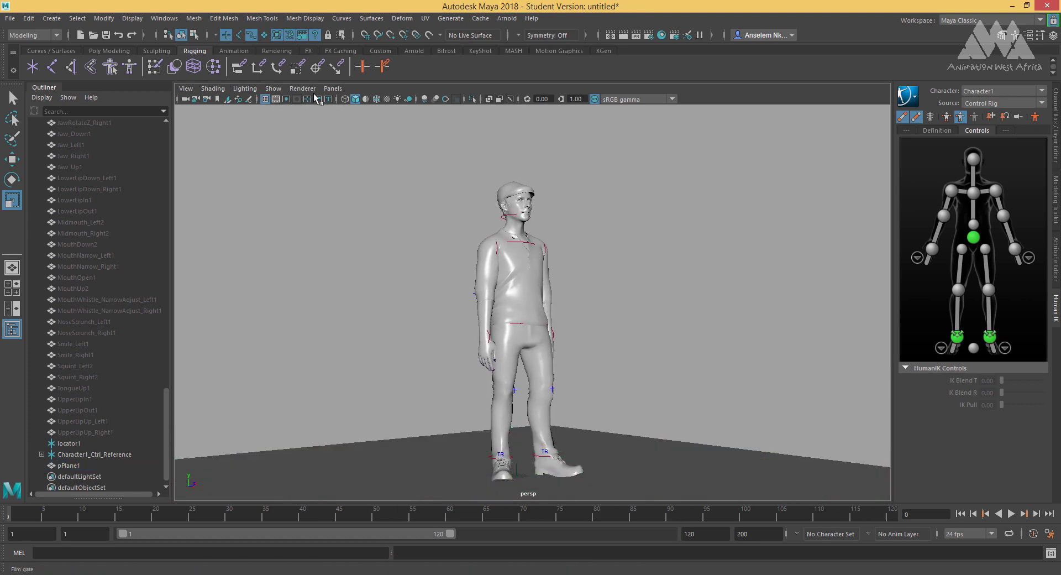
Turn on viewport shadows and screen-space ambient occlusion for the perspective view.
left_click(303, 89)
left_click(273, 89)
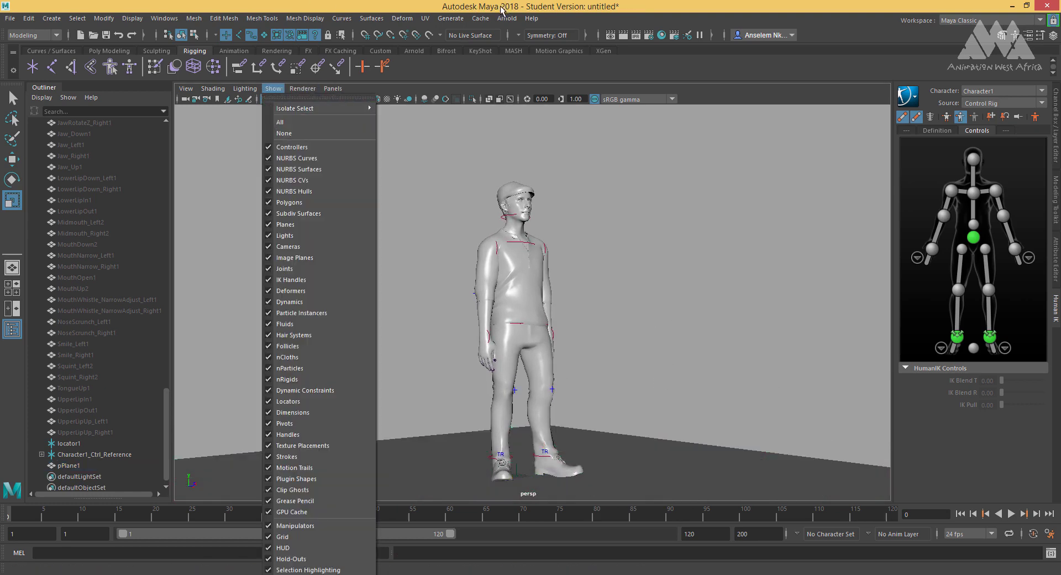
left_click(474, 86)
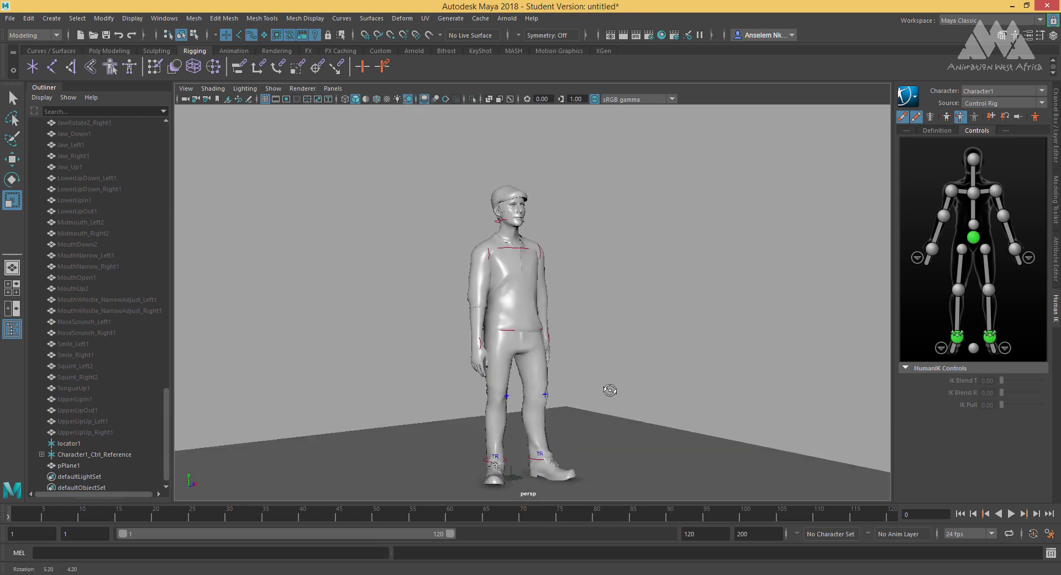
middle_click_drag(613, 391, 632, 334, "alt")
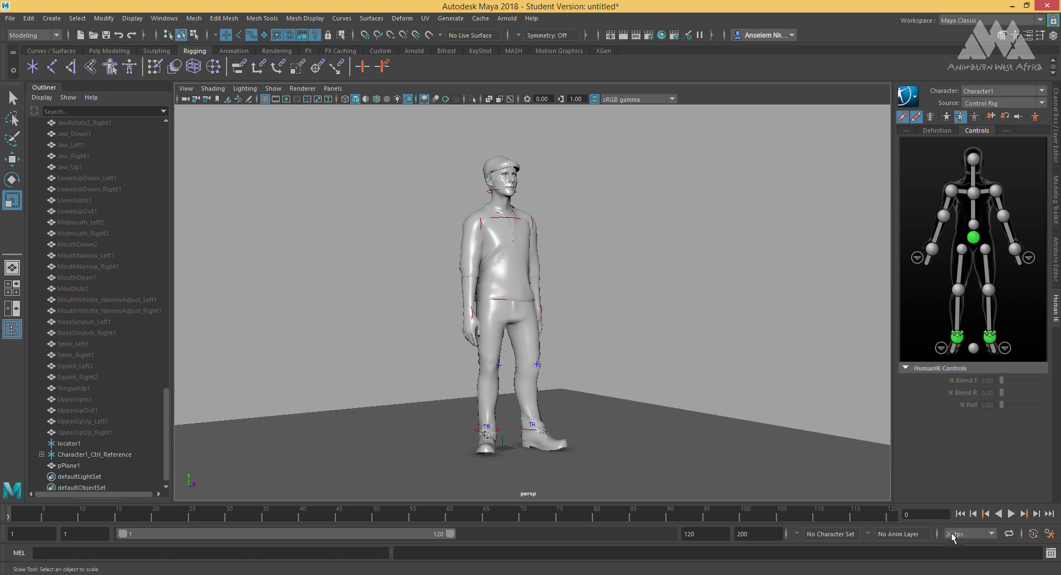
Play the timeline with the control rig as source to check whether the character moves.
left_click(1010, 514)
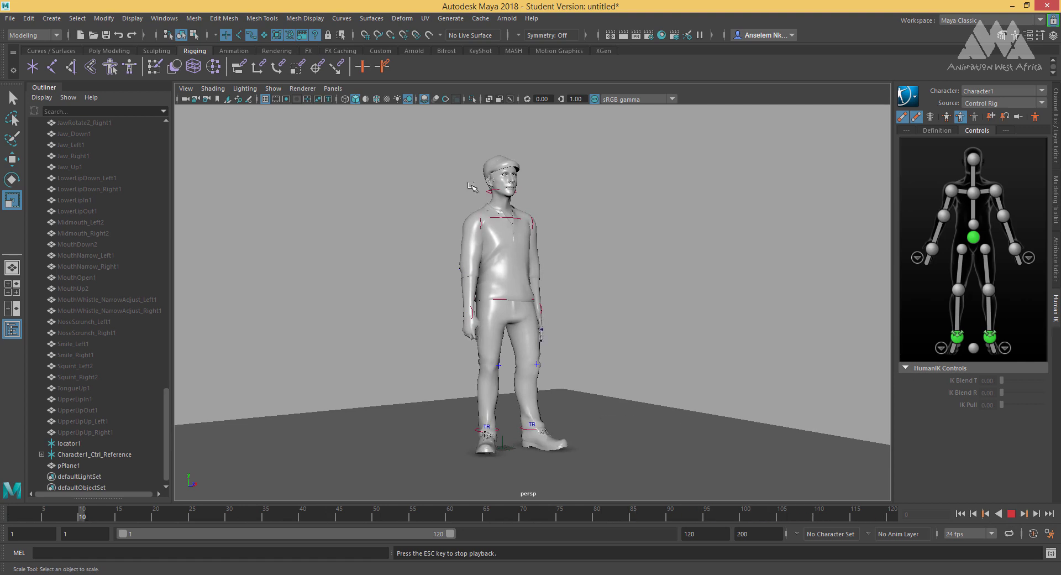
left_click_drag(657, 355, 619, 361, "alt")
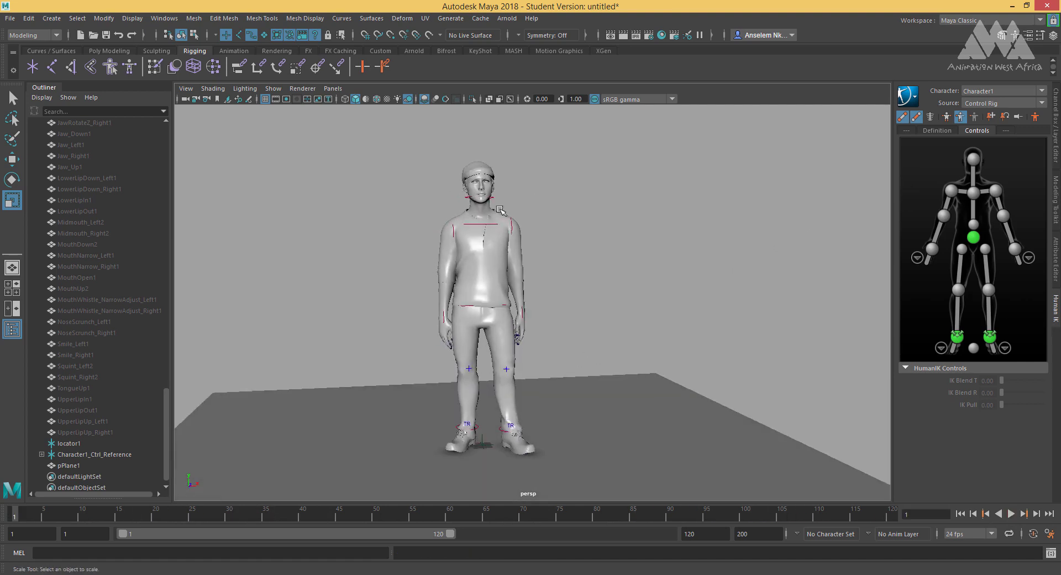
right_click_drag(464, 168, 539, 238, "alt")
middle_click_drag(540, 238, 571, 315, "alt")
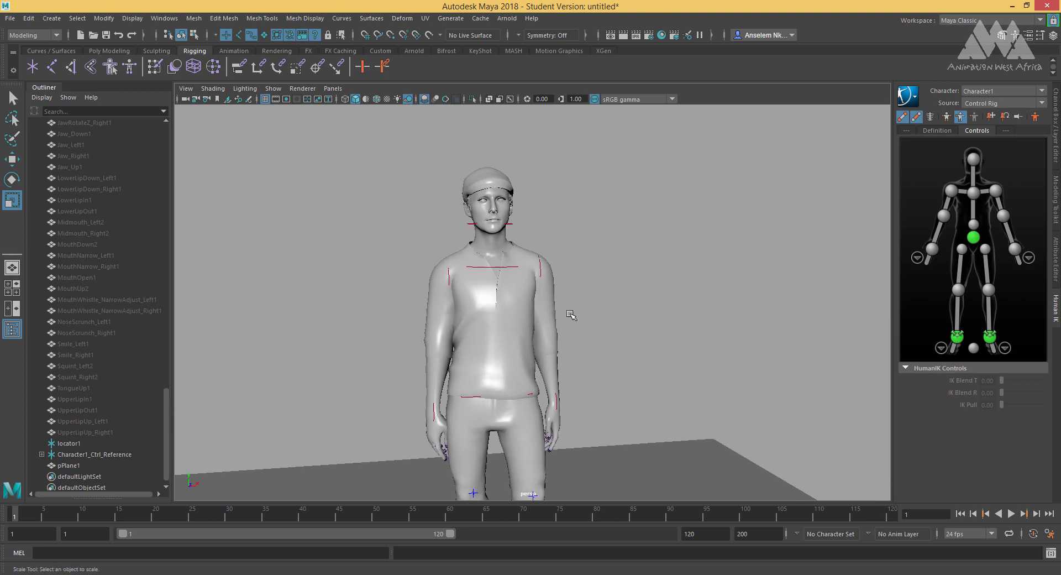
left_click(511, 222)
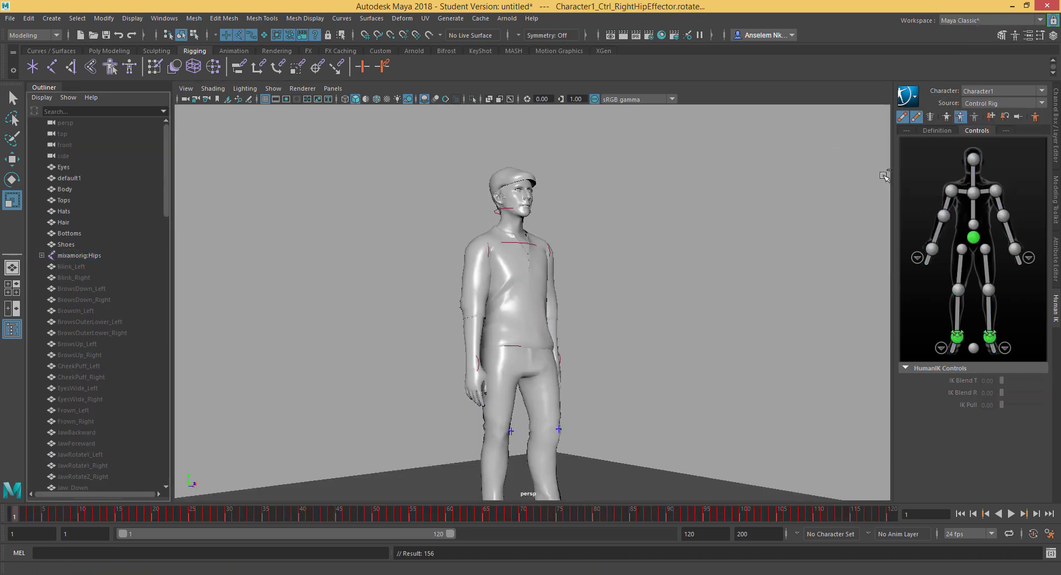
Set the HumanIK character's source to None and play the imported animation.
left_click(1003, 104)
left_click(986, 114)
left_click(1011, 514)
left_click(1011, 514)
Bake the imported animation to the HumanIK control rig.
left_click(908, 96)
mouse_move(934, 147)
left_click(851, 149)
left_click(908, 97)
left_click(868, 168)
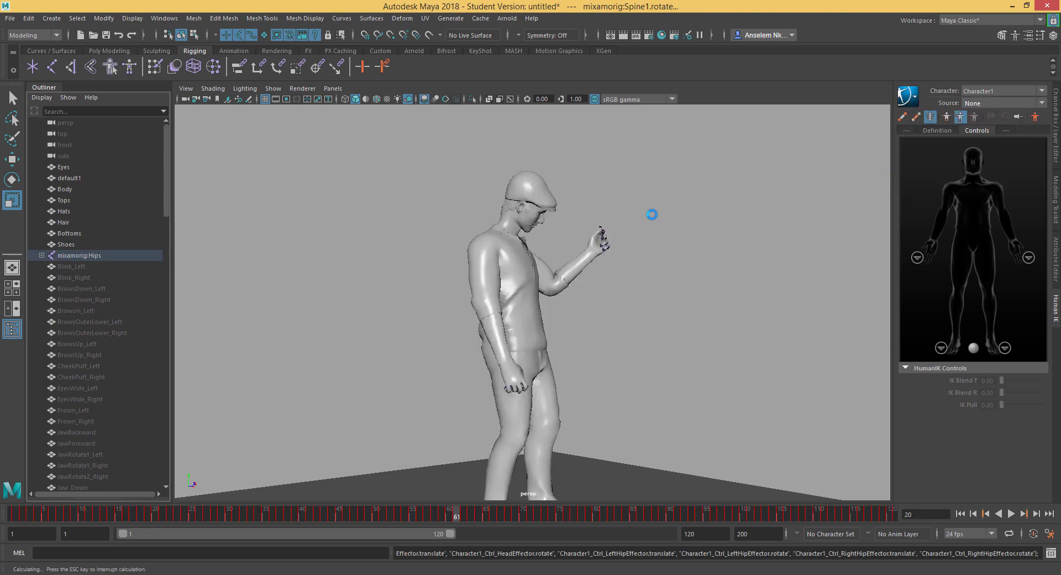
Select the left wrist effector and the head effector in turn to check their baked keyframes.
left_click(1014, 247)
left_click(511, 209)
left_click_drag(639, 254, 470, 257, "alt")
scroll(497, 257, "up", 5)
middle_click_drag(525, 232, 525, 381, "alt")
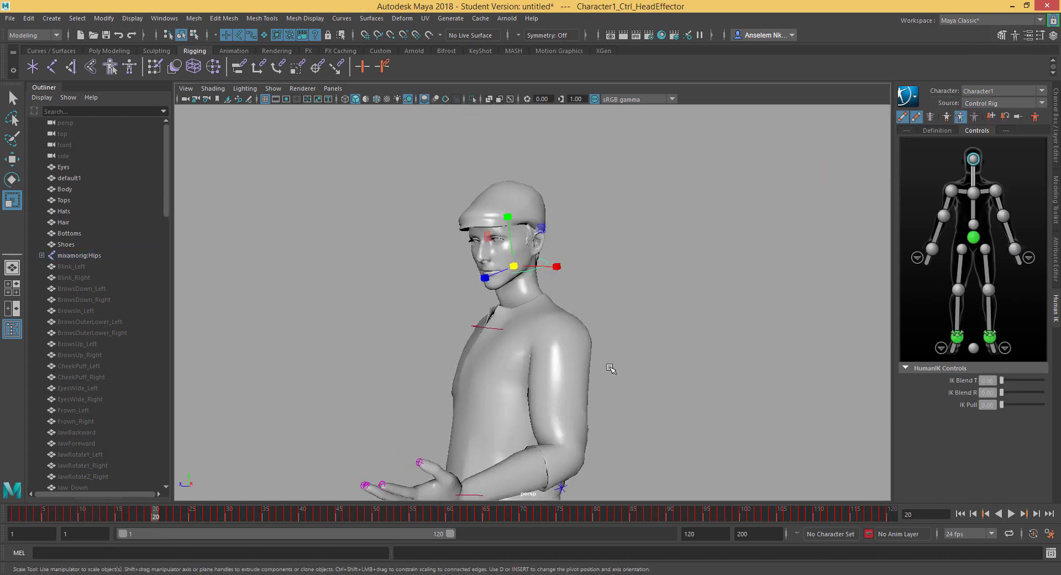
Play the baked control rig animation, view it from the front, and return to the first frame.
left_click(1010, 514)
scroll(736, 463, "down", 5)
left_click_drag(635, 411, 680, 405, "alt")
middle_click_drag(679, 405, 671, 309, "alt")
scroll(578, 372, "down", 5)
left_click_drag(578, 372, 605, 359, "alt")
scroll(563, 350, "up", 4)
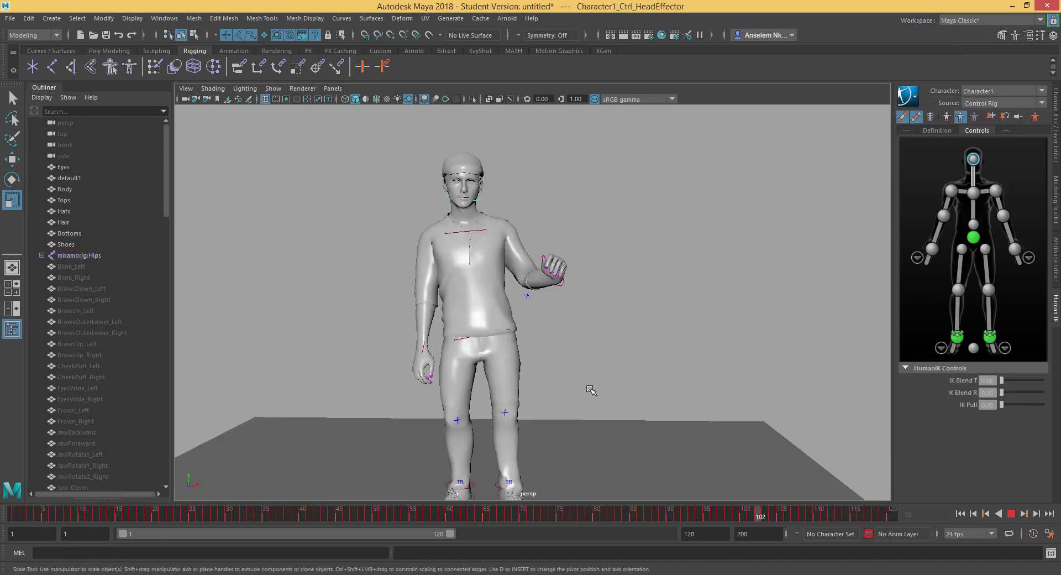
left_click(962, 515)
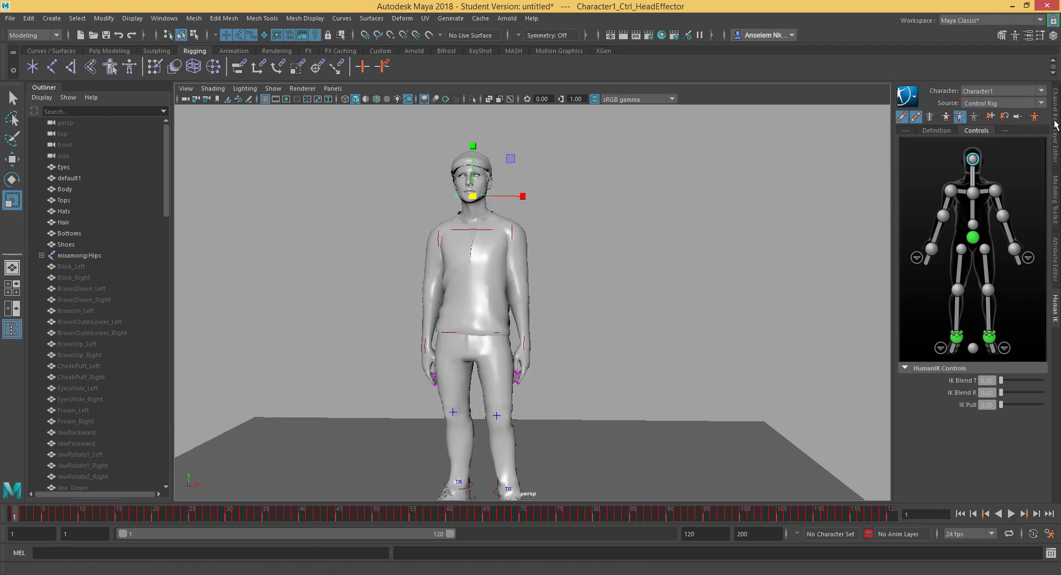
Open the Channel Box / Layer Editor and examine its layers.
left_click(1055, 126)
left_click(942, 388)
left_click(1040, 410)
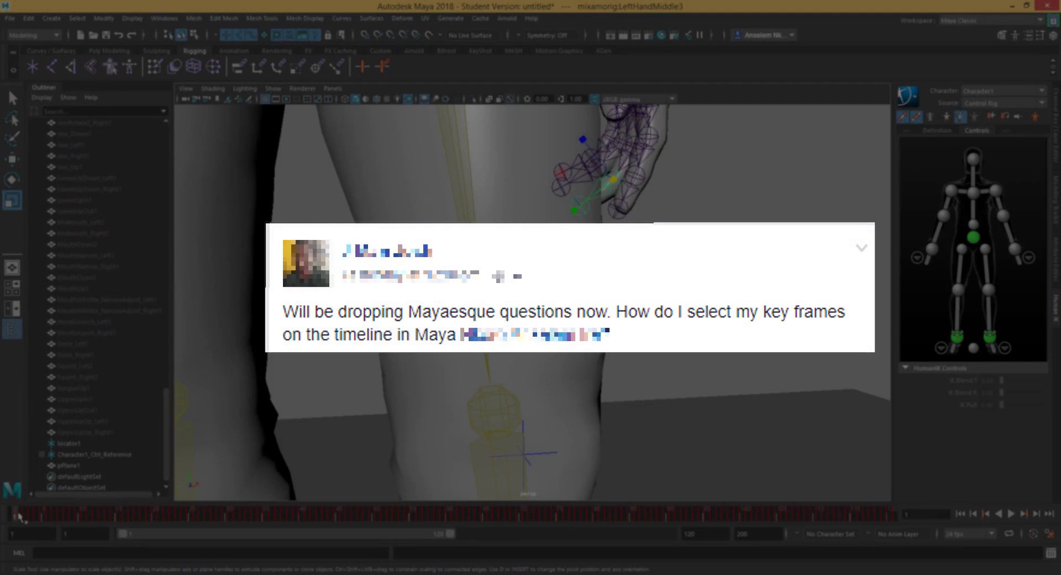
Undo the time change and select the left middle finger joint's keyframes on the timeline from frame 1 to about frame 99.
left_click_drag(12, 516, 51, 519)
key("ctrl+z")
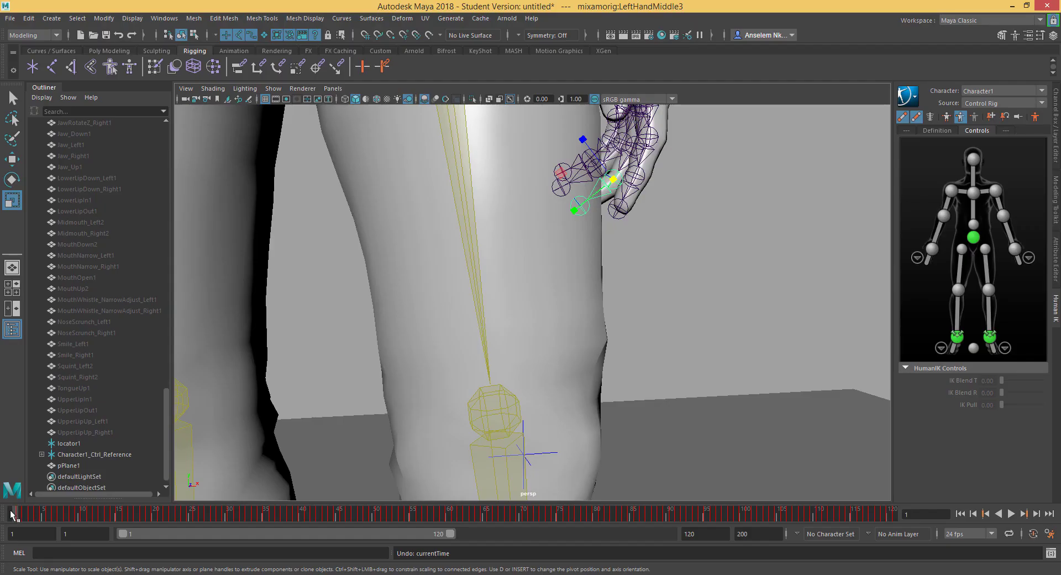
left_click_drag(10, 514, 736, 516, "shift")
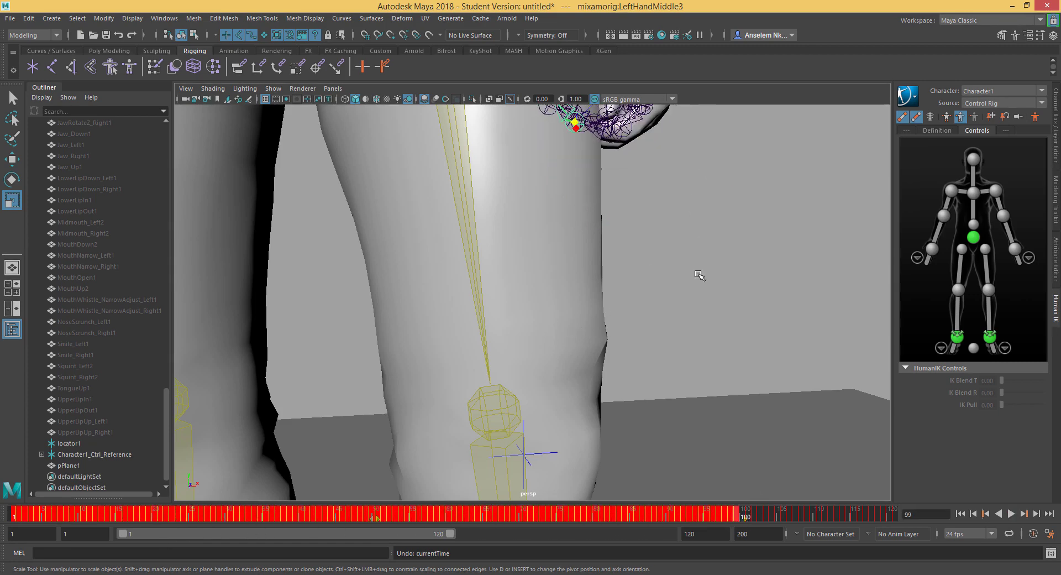
Clear the selection and open the Graph Editor.
right_click_drag(707, 297, 459, 206, "alt")
middle_click_drag(555, 281, 502, 413, "alt")
left_click(727, 311)
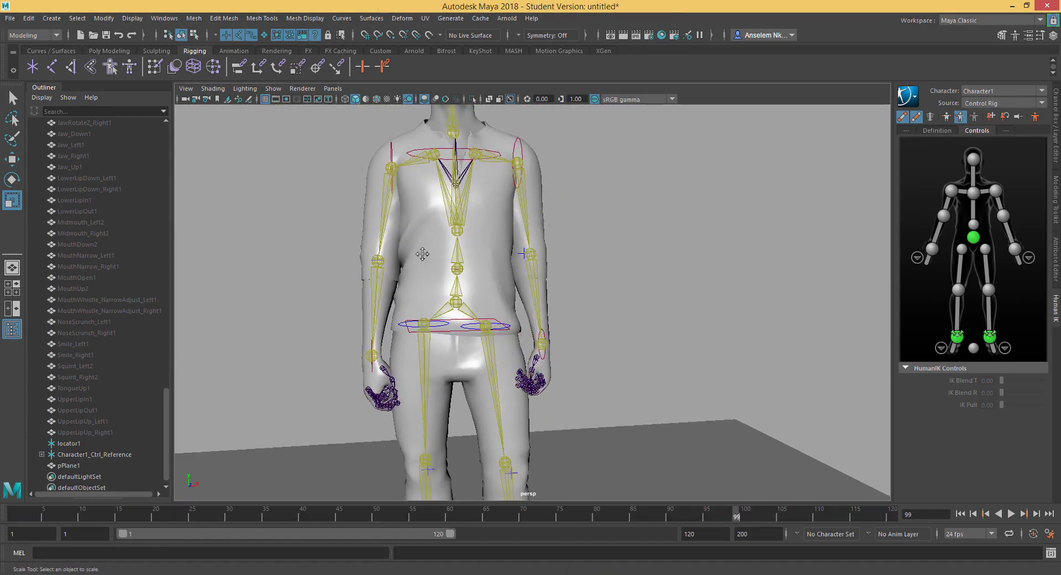
middle_click_drag(430, 257, 474, 290, "alt")
left_click(164, 18)
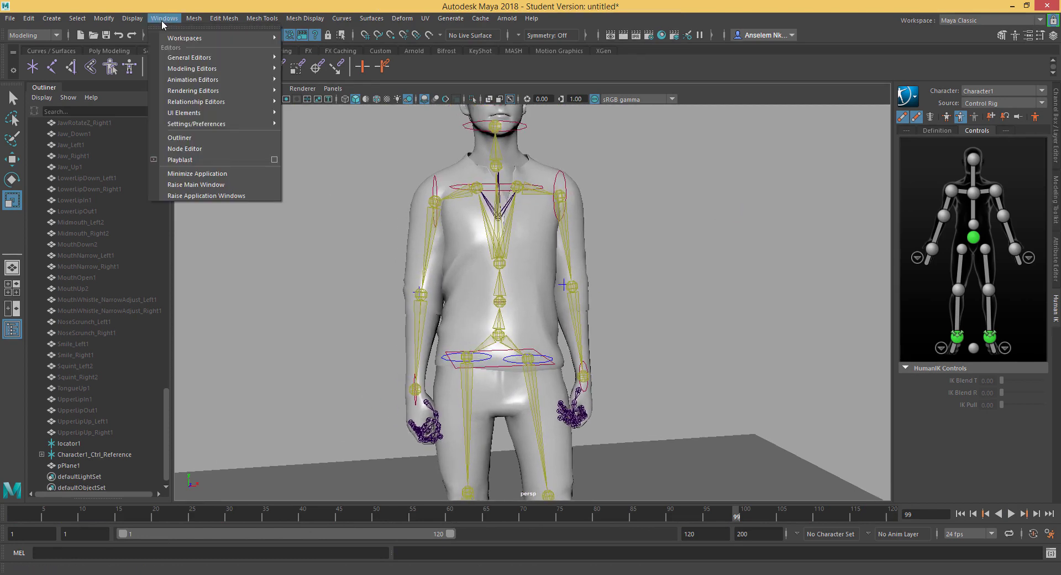
mouse_move(196, 81)
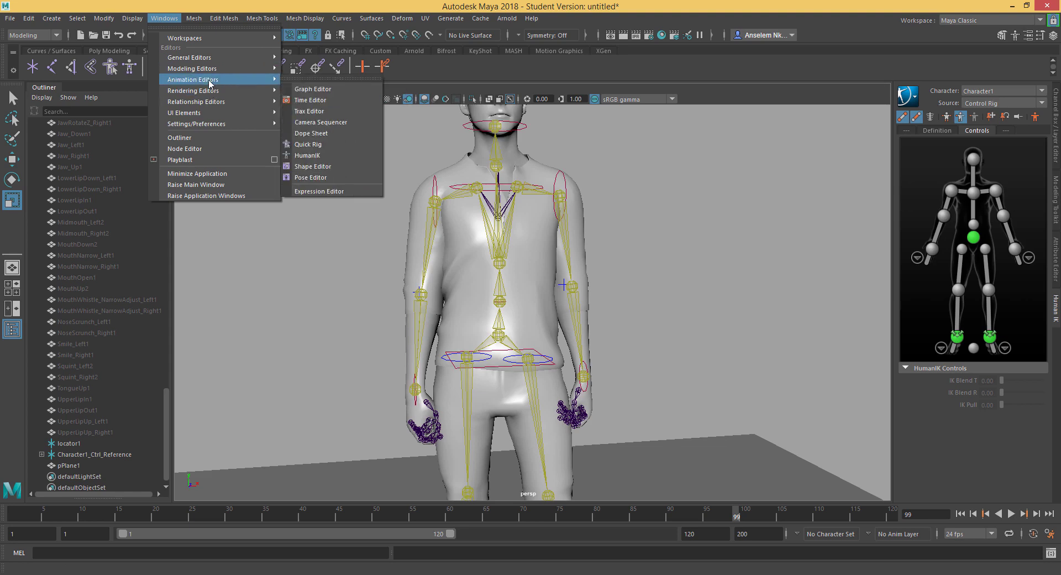
left_click(313, 89)
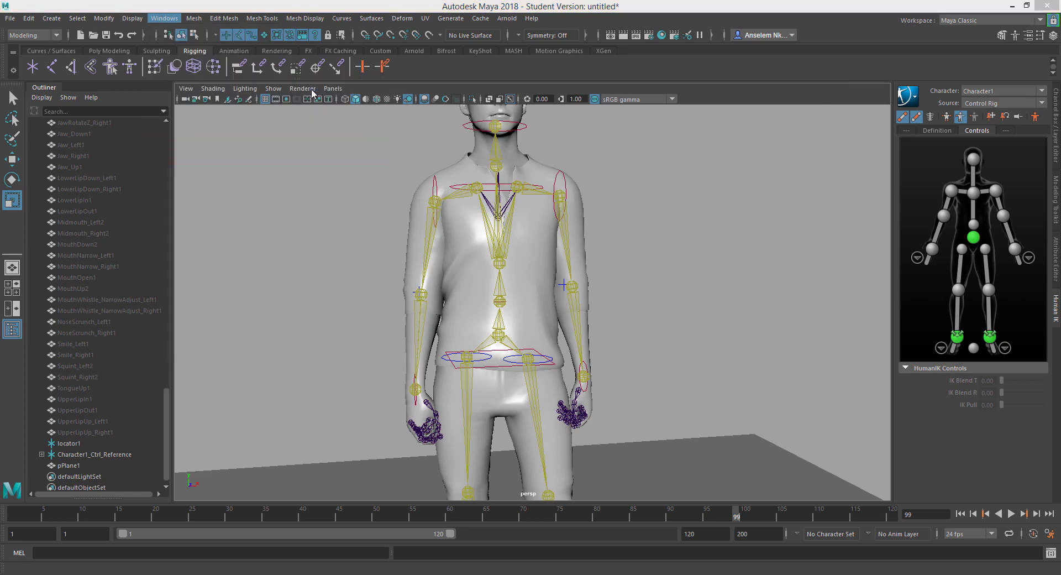
Select the left thumb base joint, examine its rotation curves in the maximized Graph Editor, and close the editor.
left_click(579, 395)
left_click_drag(270, 206, 146, 375)
left_click(369, 144)
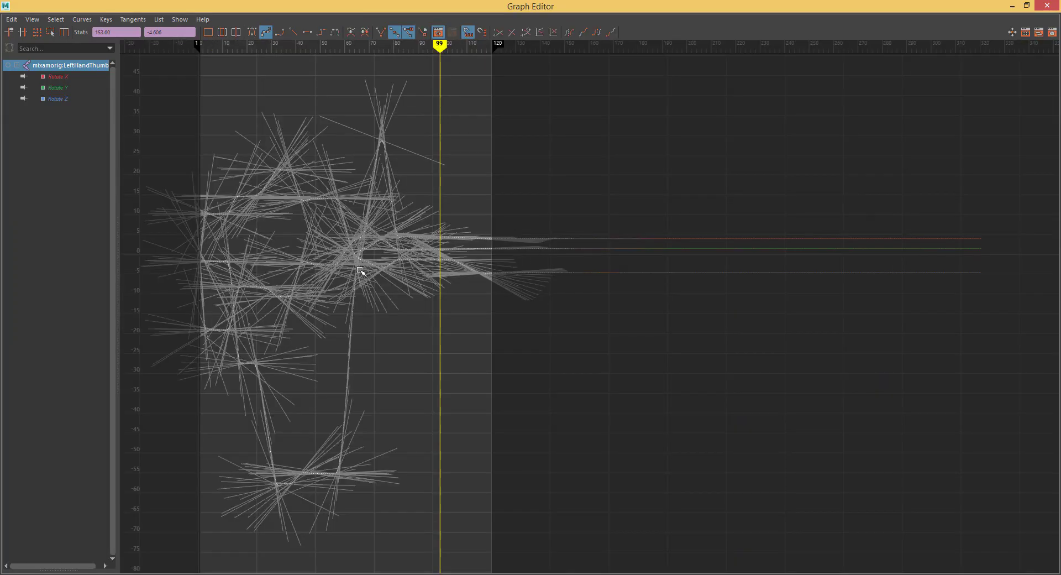
left_click(1026, 6)
left_click(391, 145)
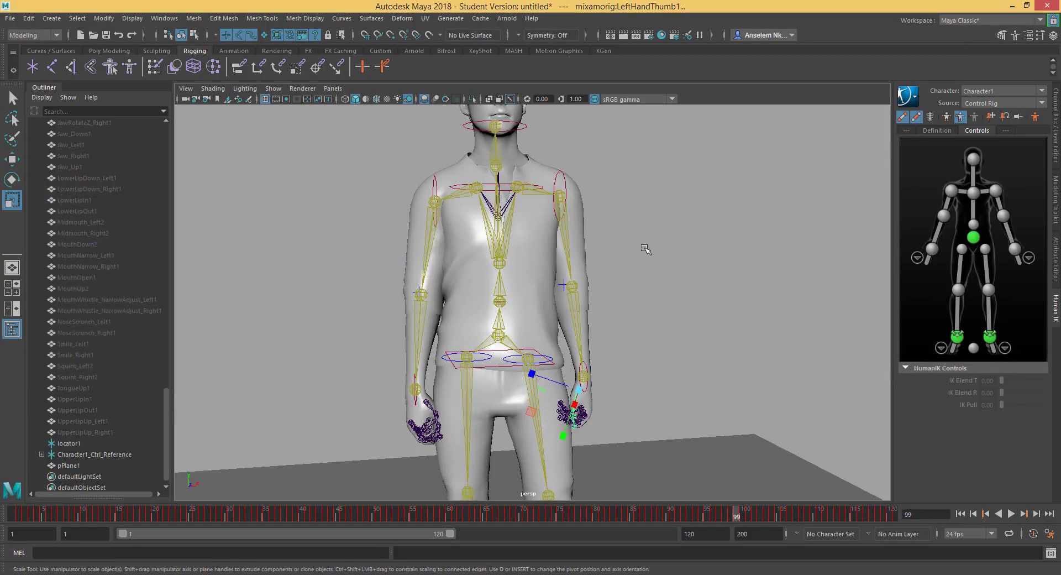
scroll(665, 258, "down", 5)
left_click_drag(601, 307, 651, 415, "alt")
scroll(624, 364, "down", 4)
scroll(652, 415, "up", 5)
scroll(655, 420, "down", 2)
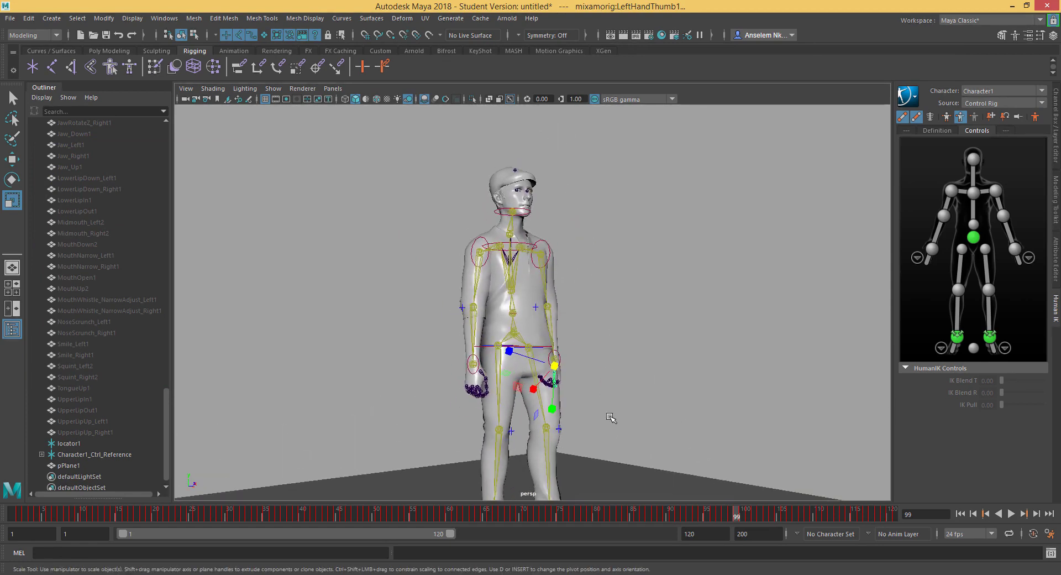